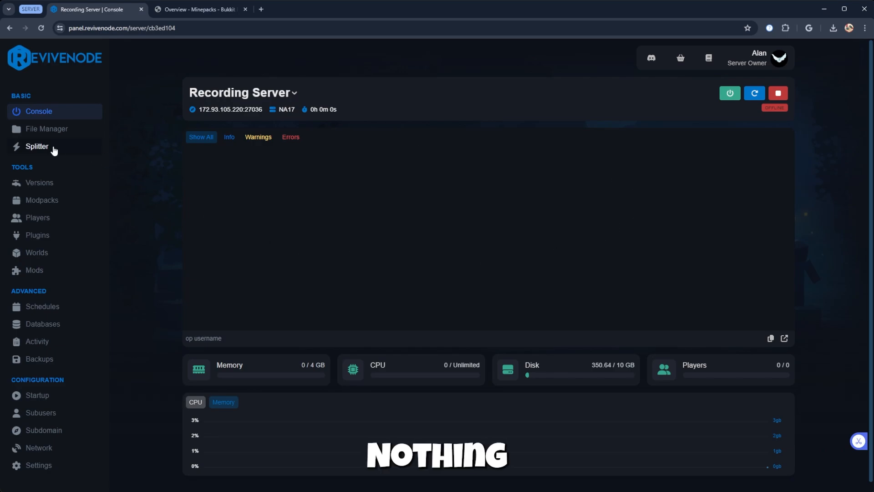
Check the server's file manager and install Paper 1.21 from the available server versions
click(49, 133)
click(59, 117)
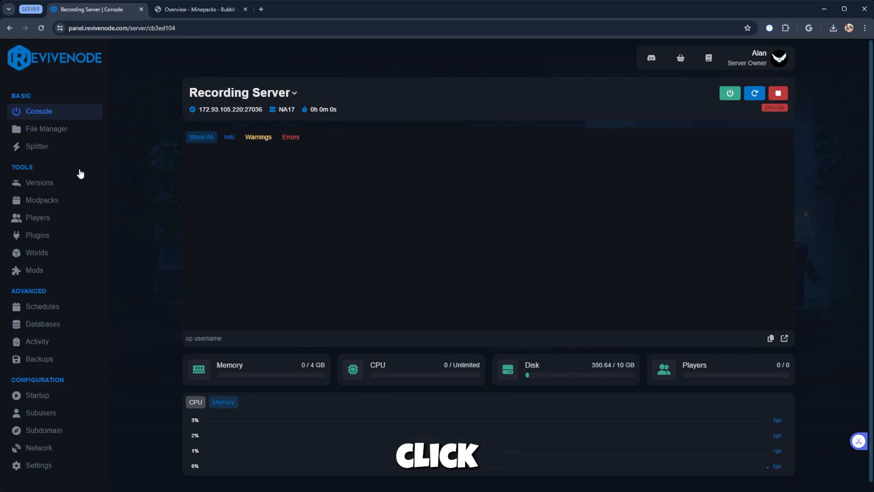
click(64, 188)
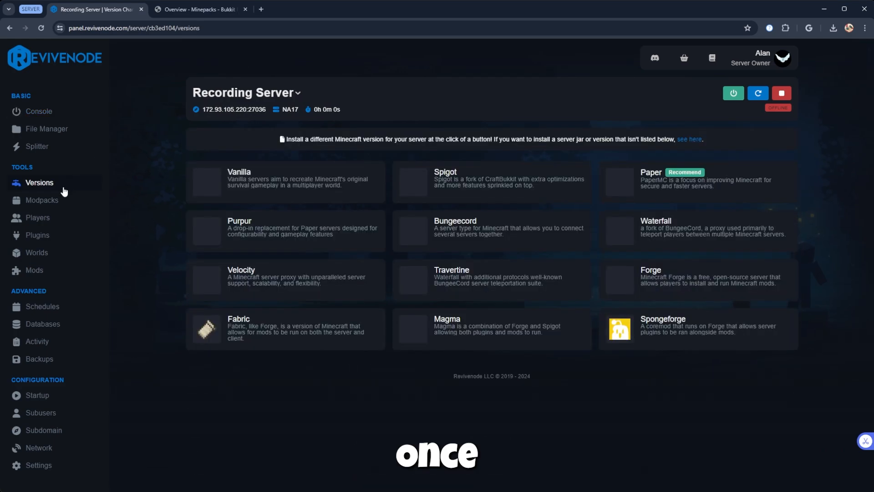
click(630, 173)
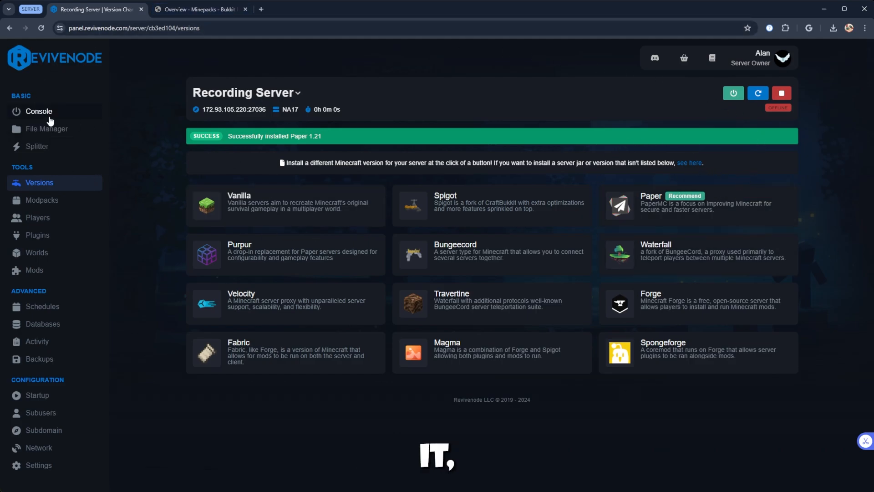
Check the file manager for the server jar, then start the server and accept the Minecraft EULA
click(32, 130)
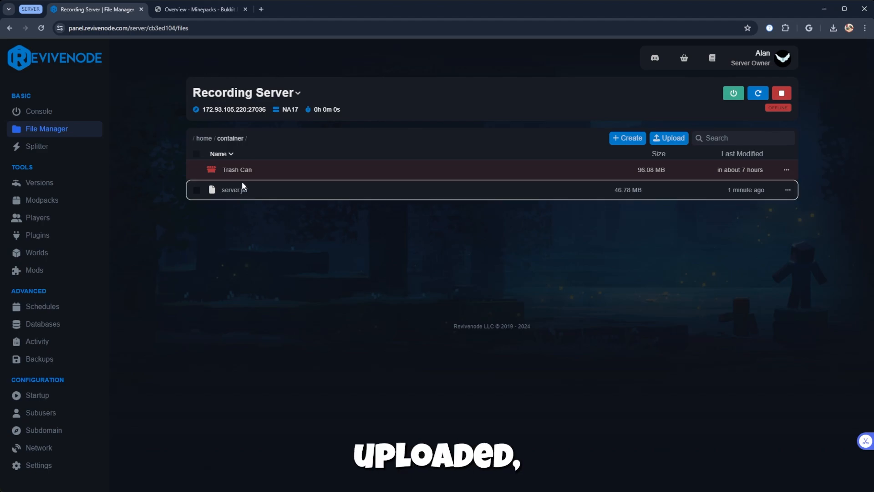
click(58, 114)
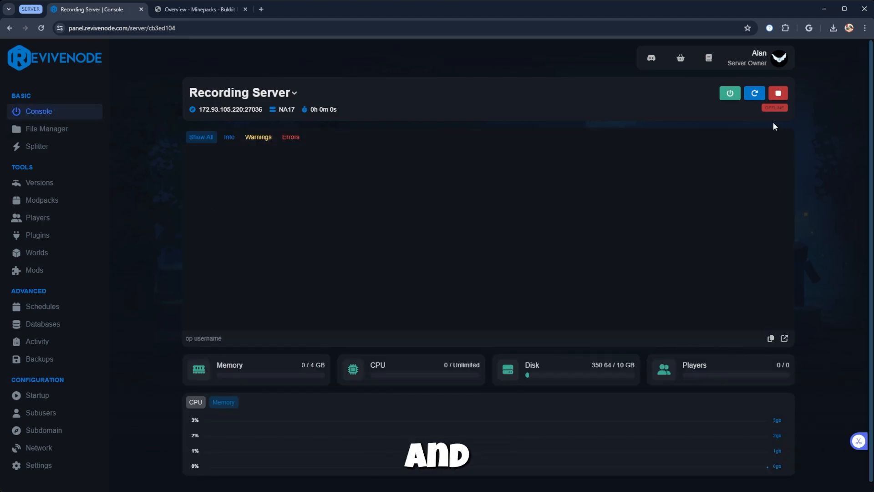
click(730, 94)
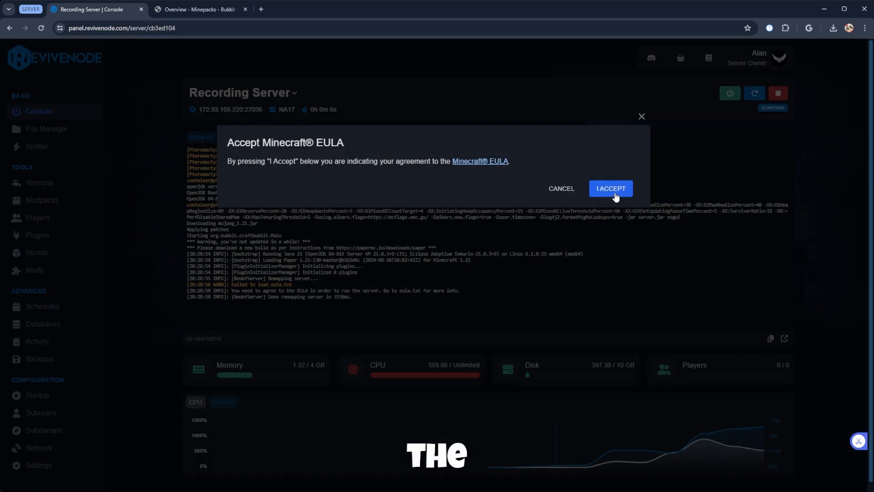
click(614, 195)
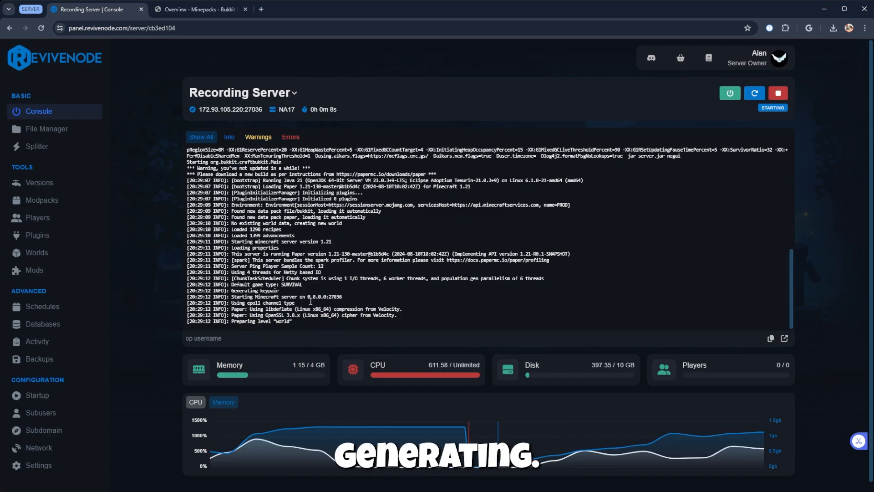
Highlight the startup completion line in the console log and copy the server's address
scroll(291, 301, down, 2)
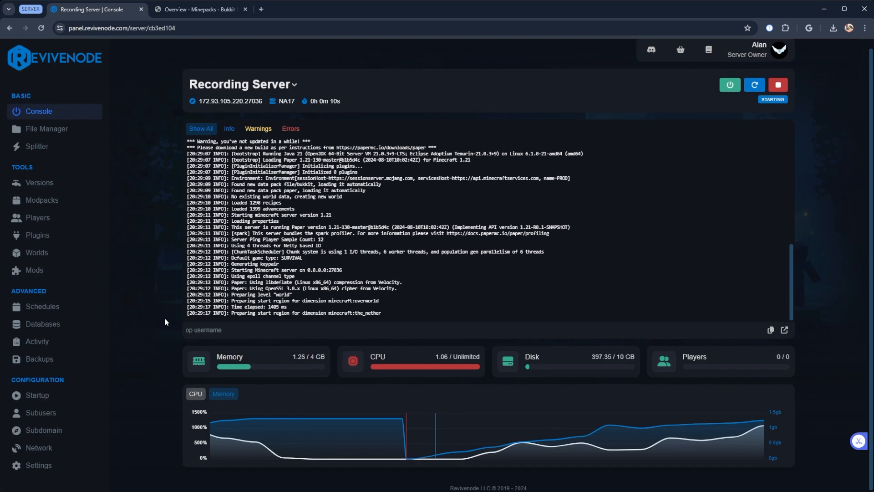
drag(330, 276, 226, 276)
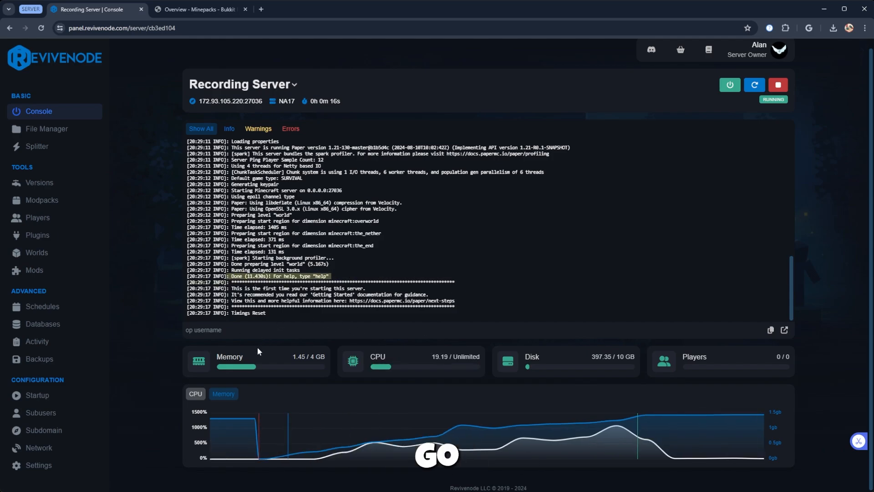
click(227, 101)
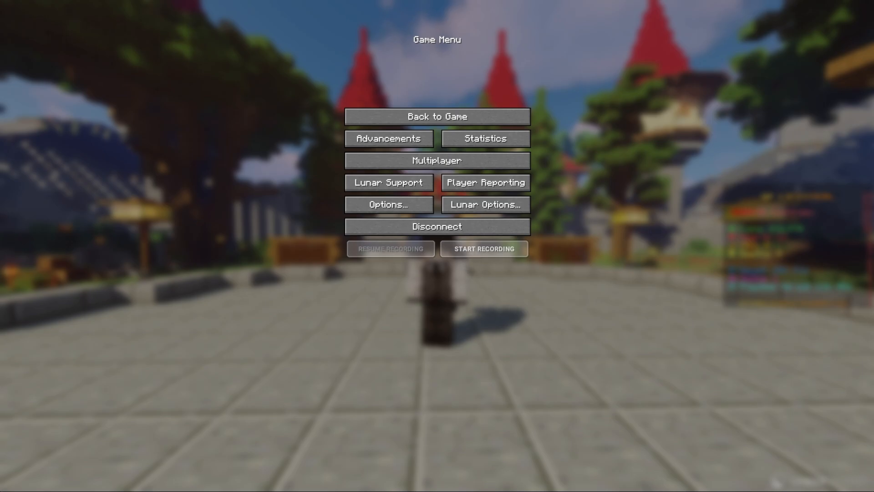
Switch to Minecraft, add a multiplayer server entry with address 172.93.105.220:27036 and join it
click(502, 229)
scroll(454, 294, down, 5)
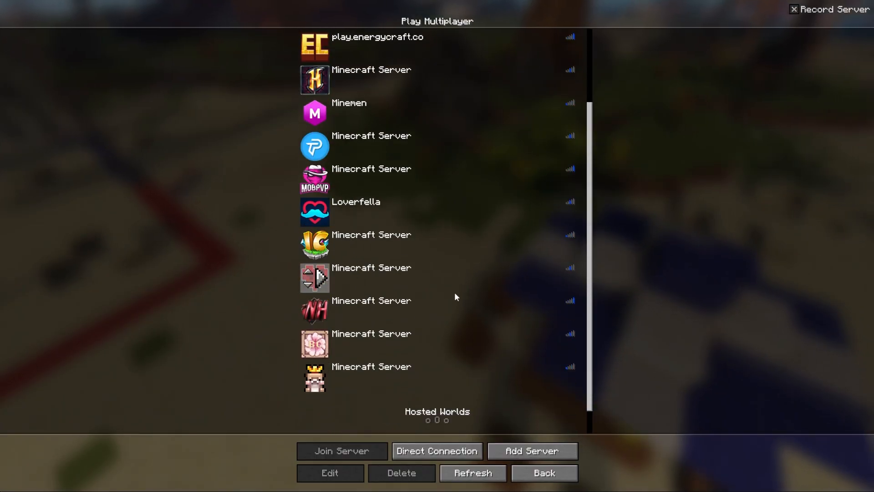
click(526, 450)
click(393, 110)
key(ctrl+v)
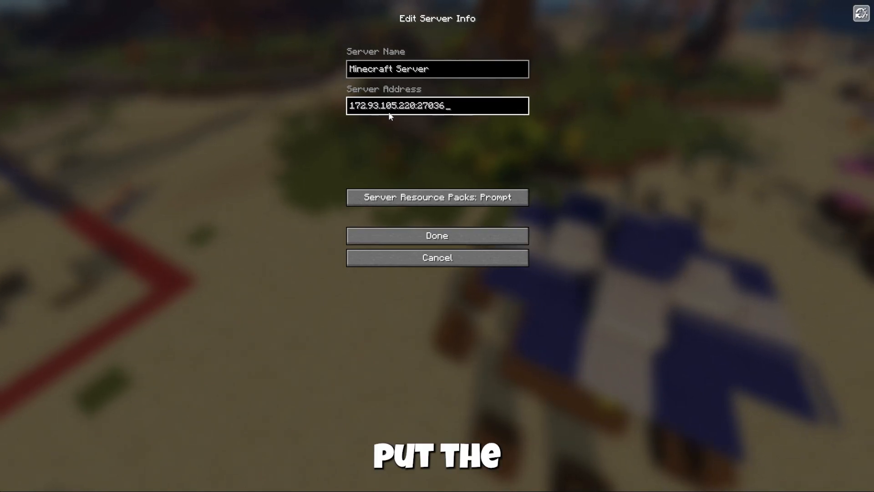
click(483, 237)
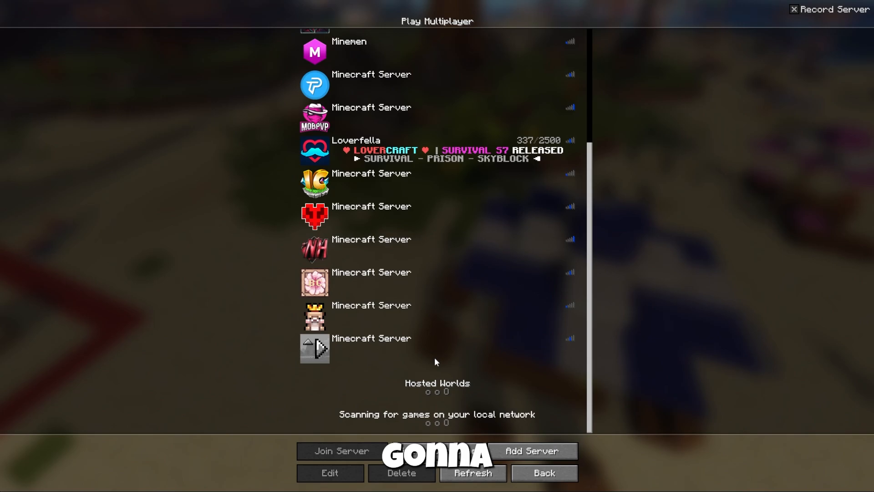
double_click(435, 359)
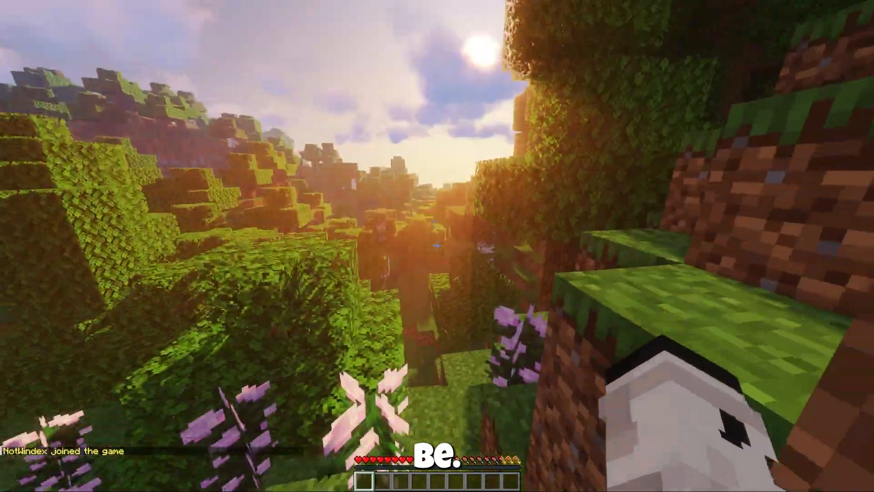
key(w)
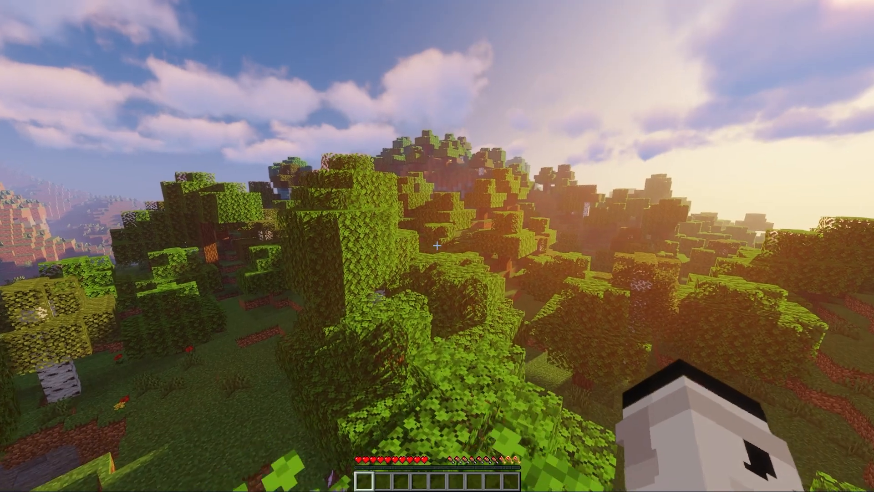
Run the /pl and /list commands in the game chat
key(slash)
key(Escape)
key(slash)
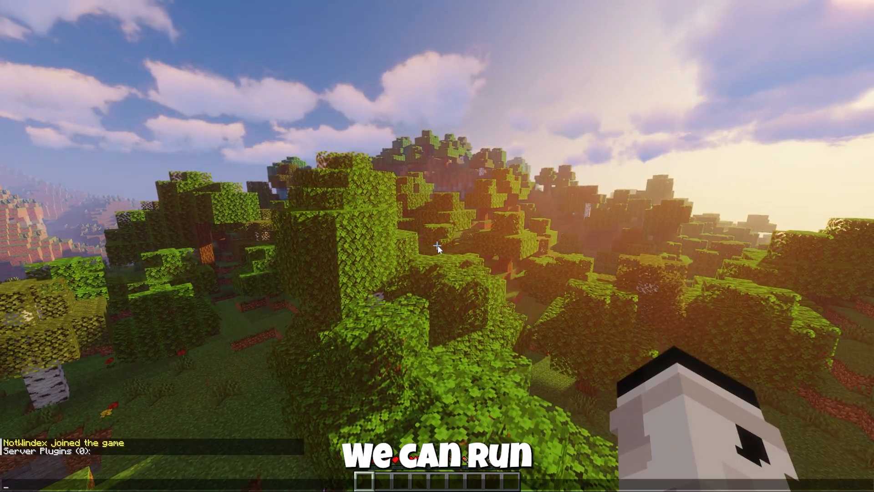
key(Escape)
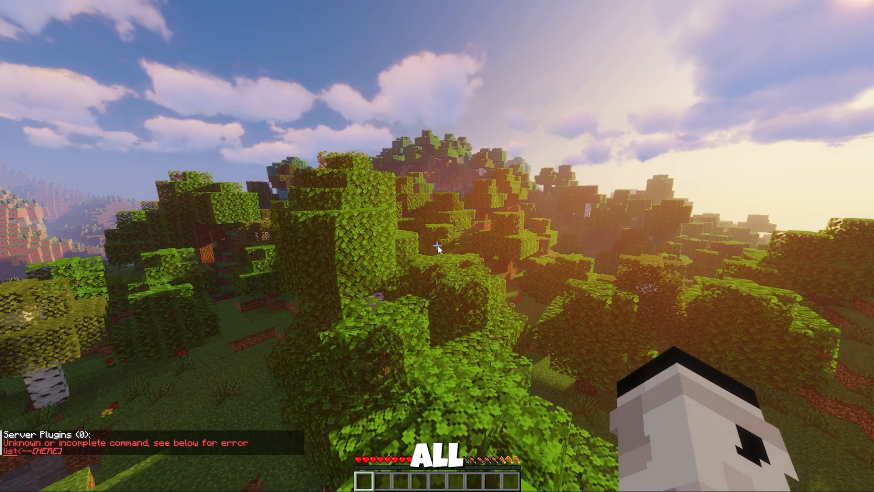
Run /help in the game chat to review the commands available to a regular player
text(t)
text(/he)
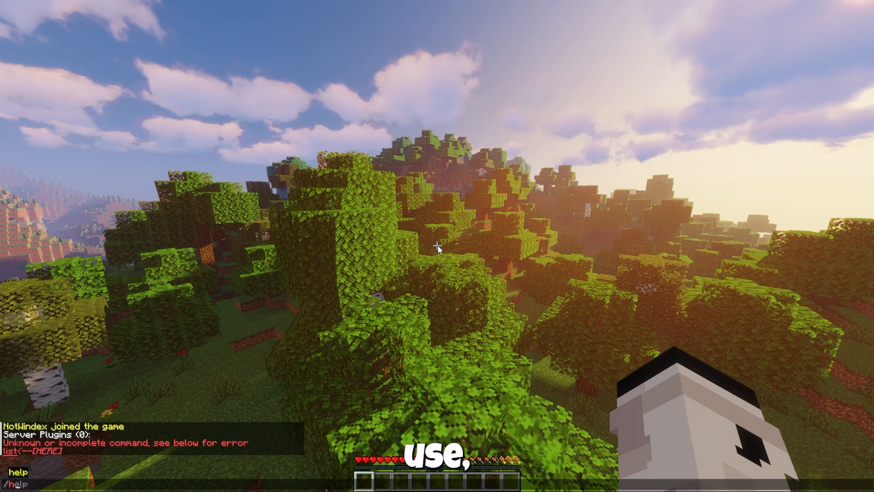
text(lp)
key(Return)
key(t)
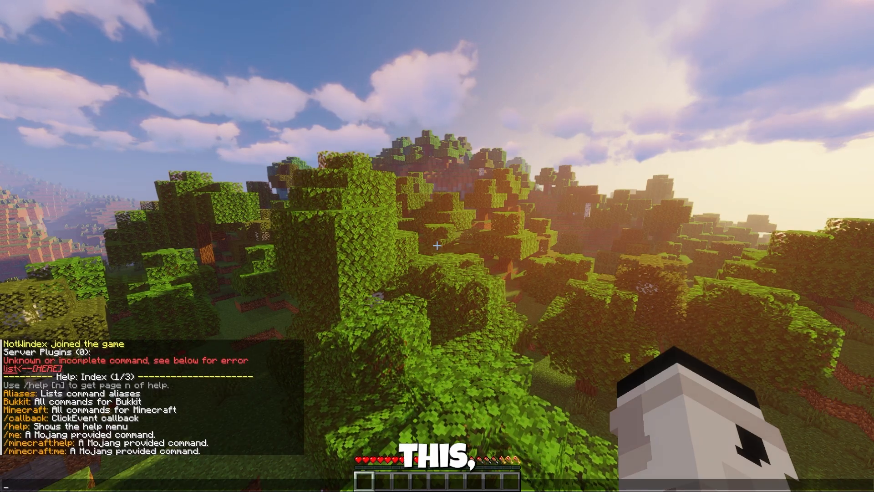
key(Escape)
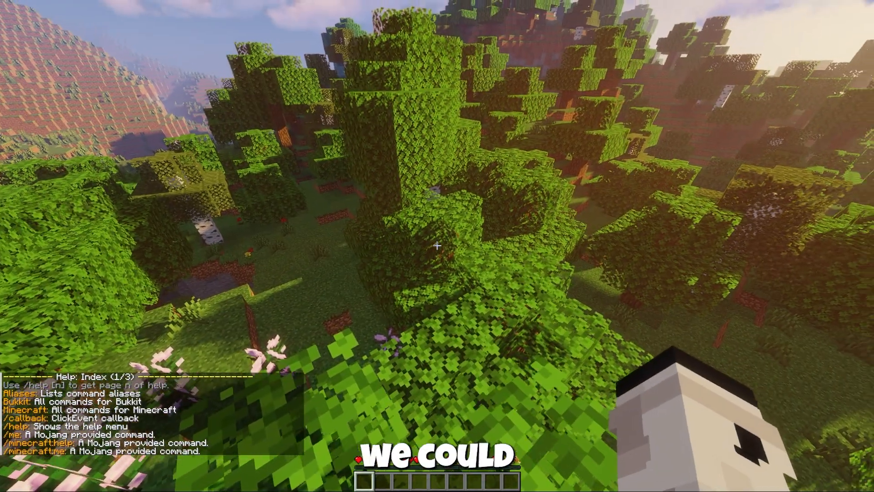
key(Escape)
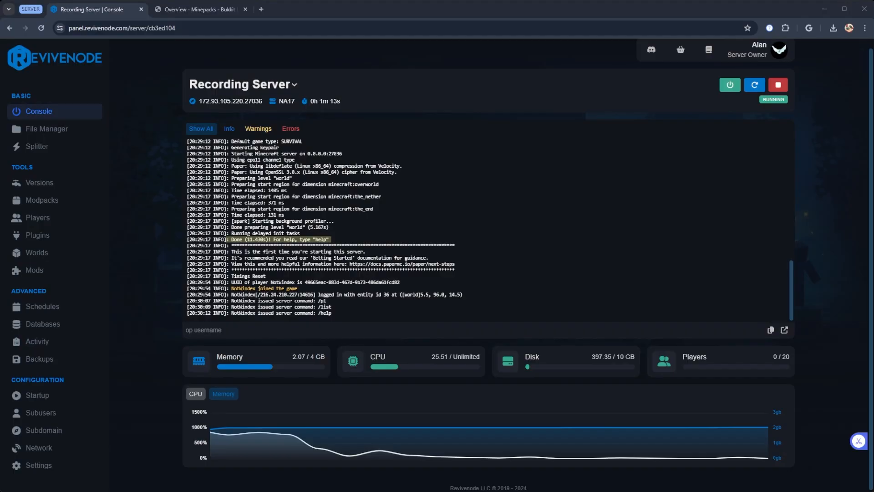
Switch to the server's web console and grant the joined player operator status with the op command
click(264, 334)
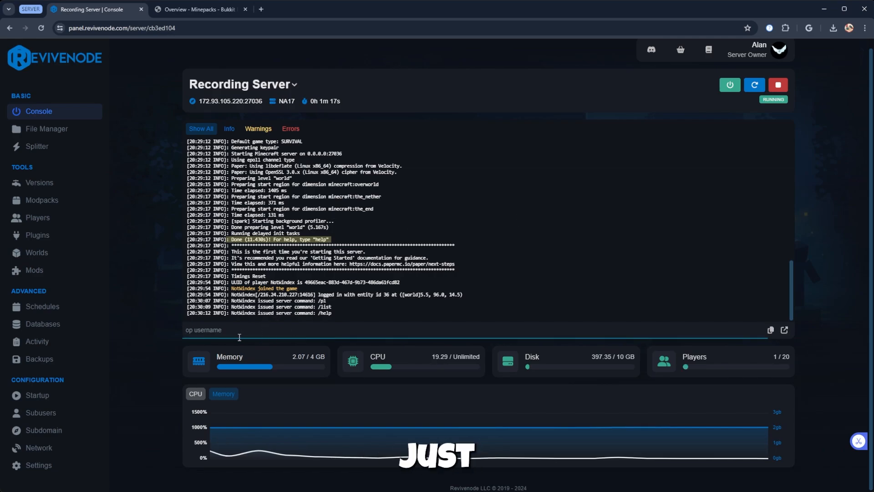
text(op)
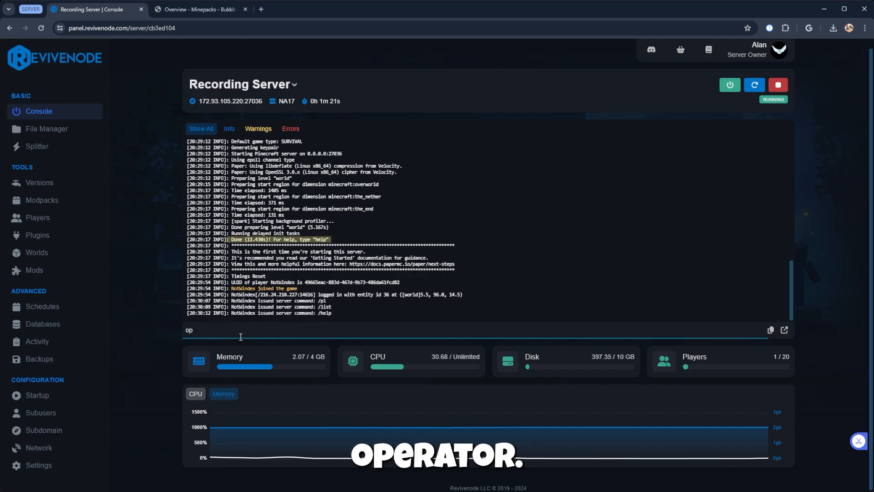
text(W)
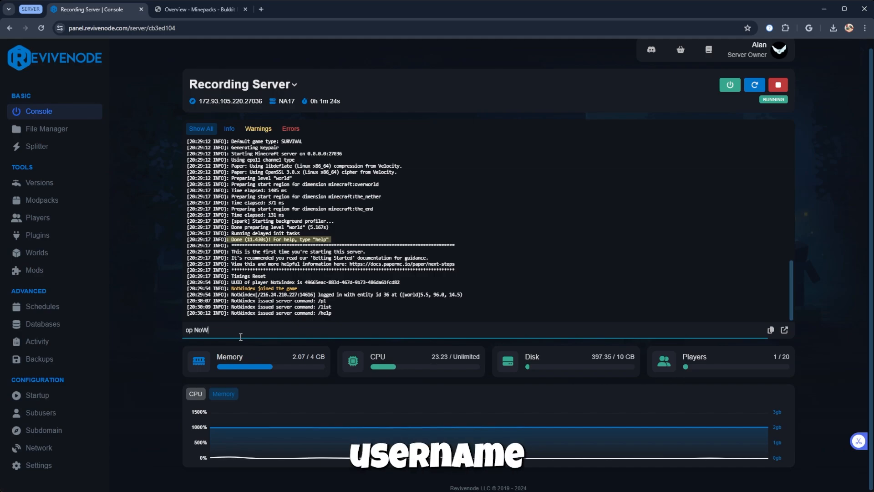
text(Windex)
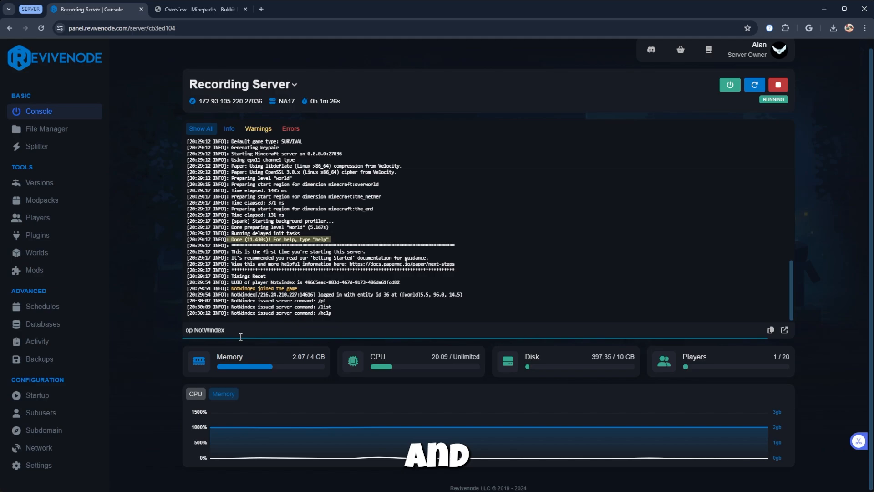
key(Return)
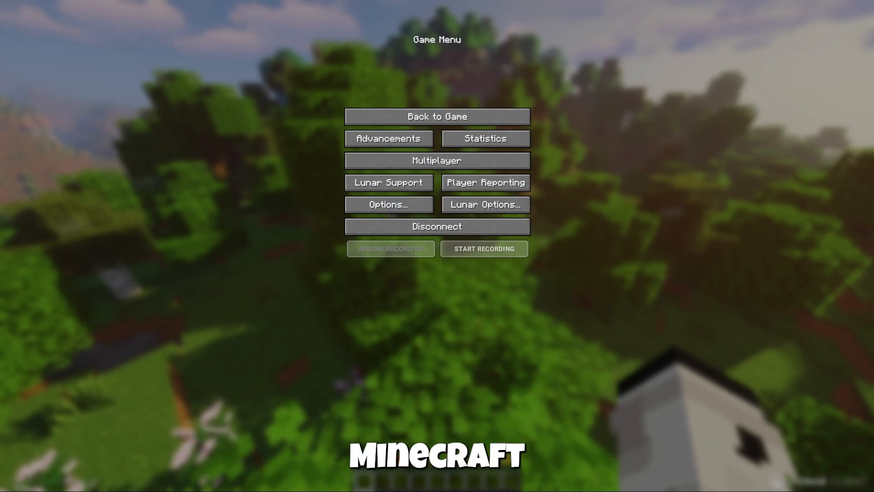
Return to Minecraft, check the chat for the operator notice and run /list
key(Escape)
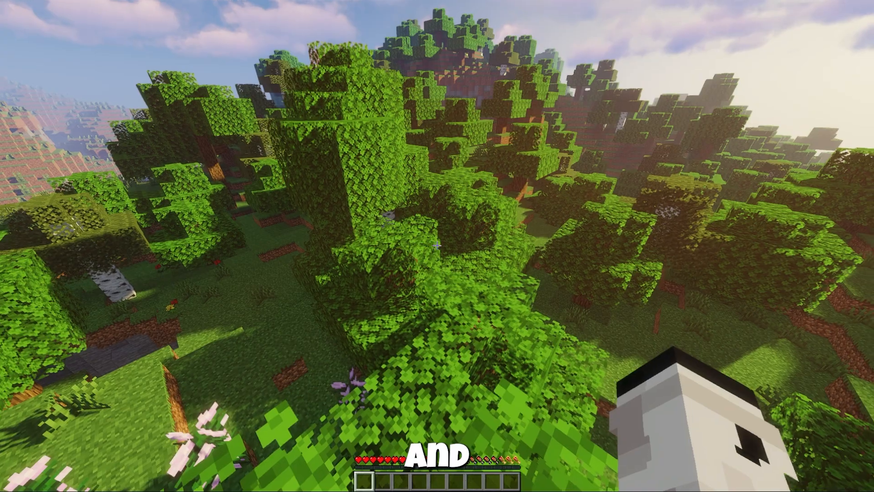
key(t)
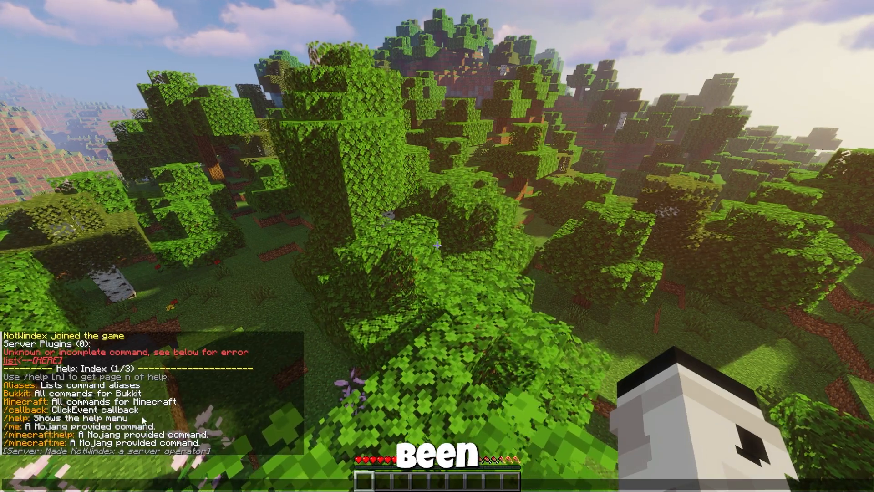
key(Escape)
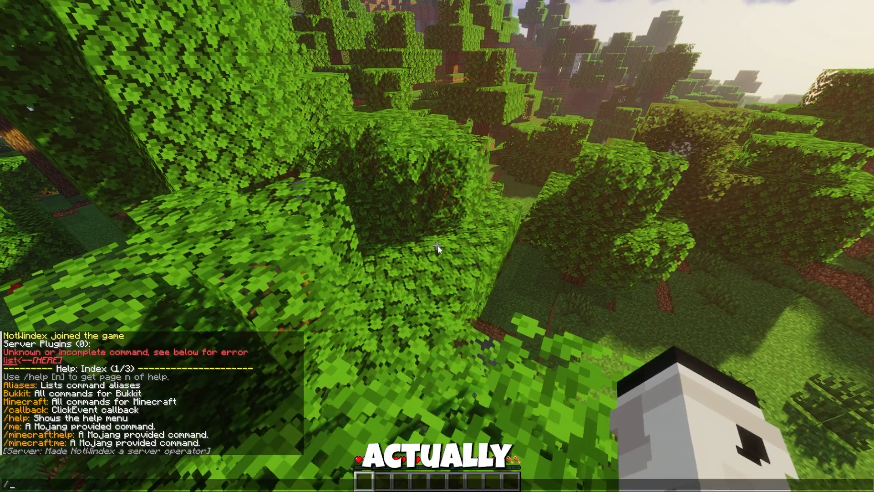
text(list)
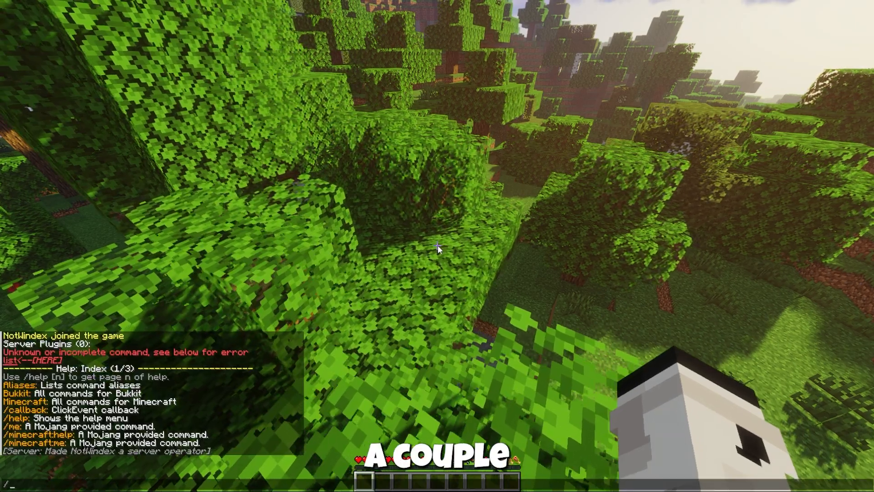
key(Return)
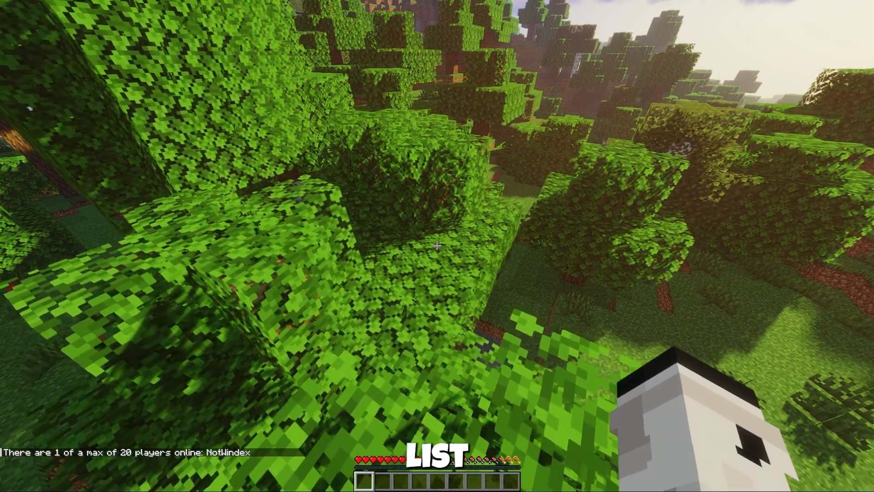
Run /help and /ban in the game chat as operator and return to the server's web console
key(slash)
text(help)
key(Return)
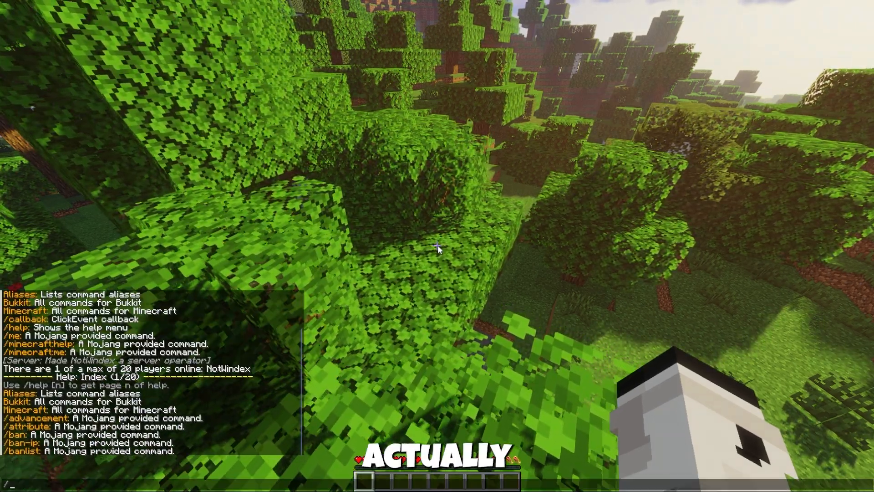
key(slash)
text(ban)
key(Return)
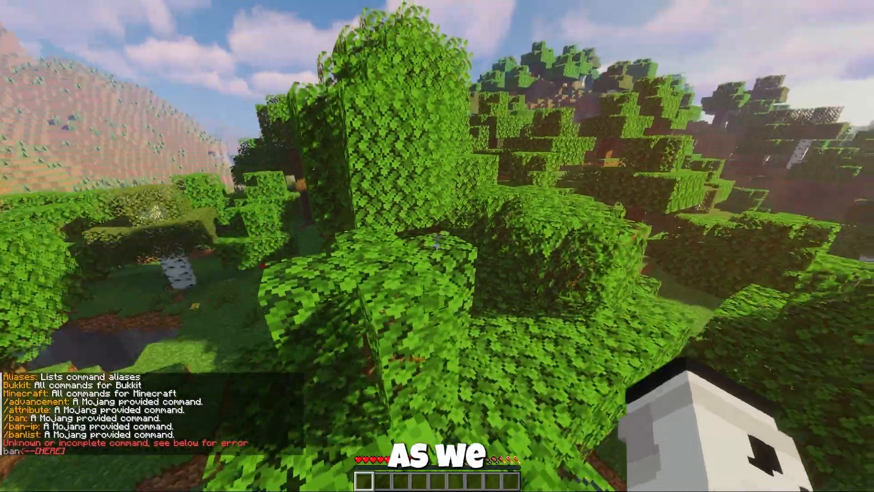
key(ctrl+w)
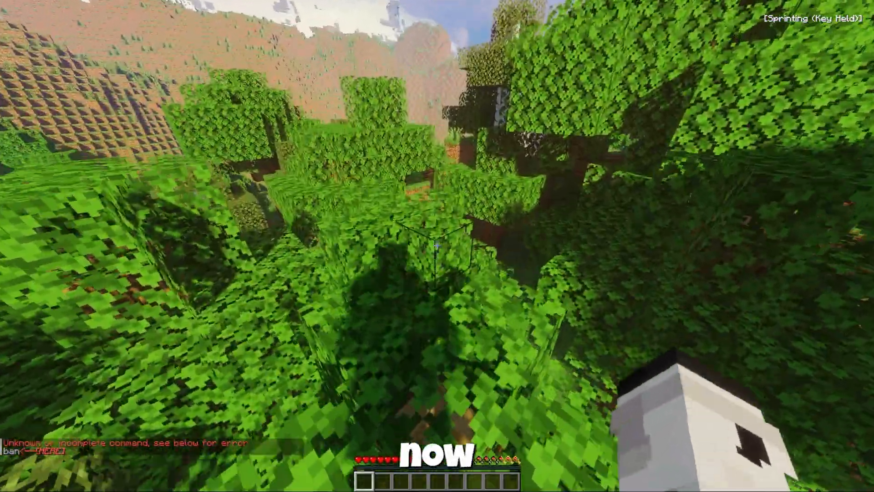
key(Escape)
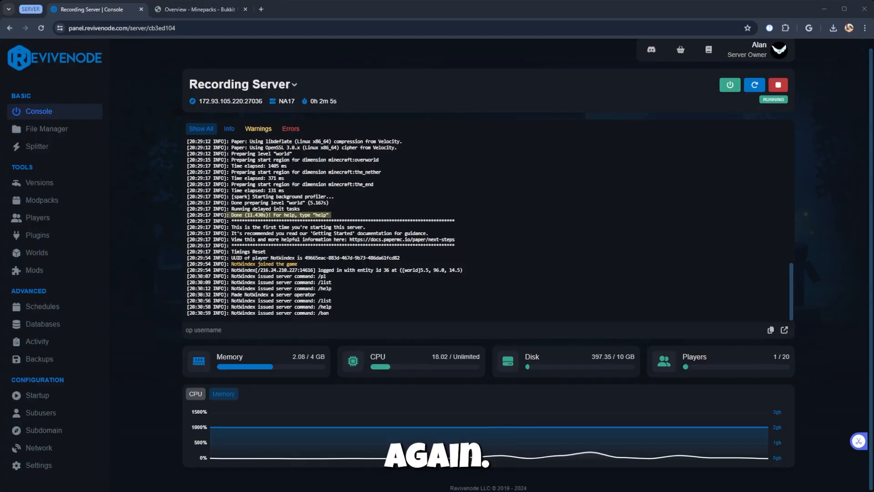
Close the Minepacks page, open the Bukkit Plugins directory at dev.bukkit.org/bukkit-plugins and look through the popular plugins
click(245, 9)
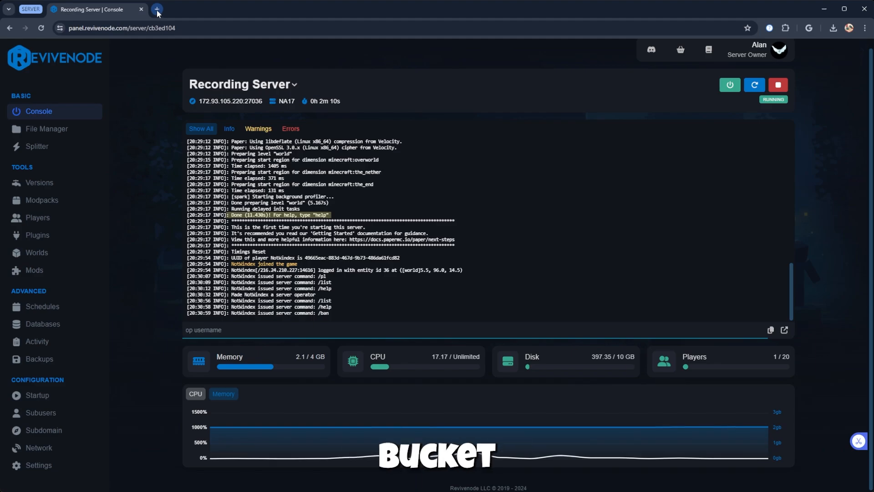
click(157, 9)
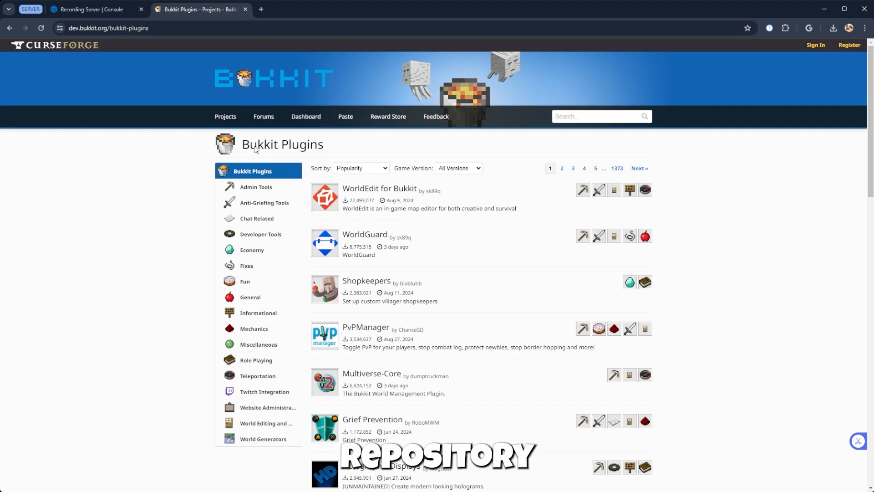
scroll(386, 305, down, 2)
scroll(384, 307, down, 2)
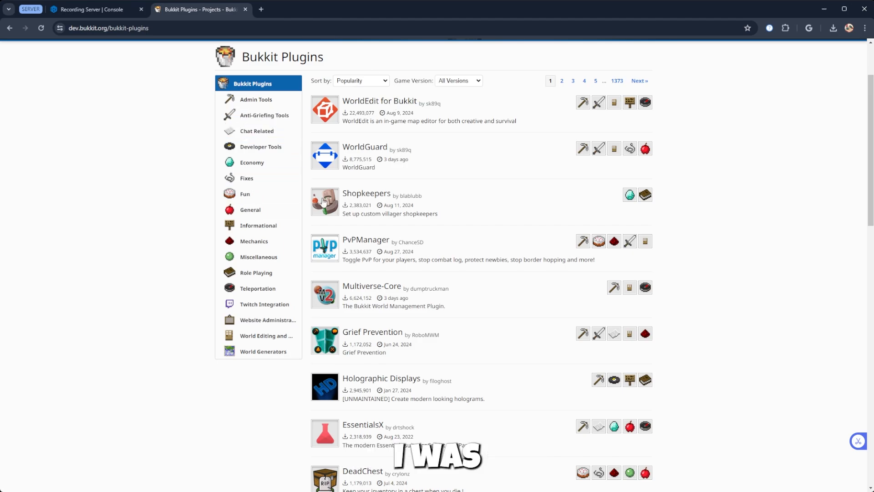
scroll(384, 173, up, 2)
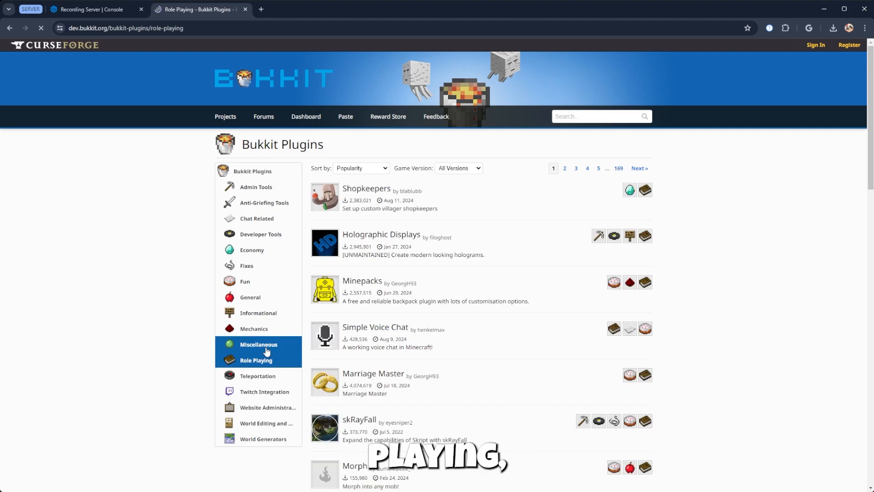
Browse the Mechanics category, return to the Miscellaneous category and look through its plugins
click(262, 344)
click(260, 333)
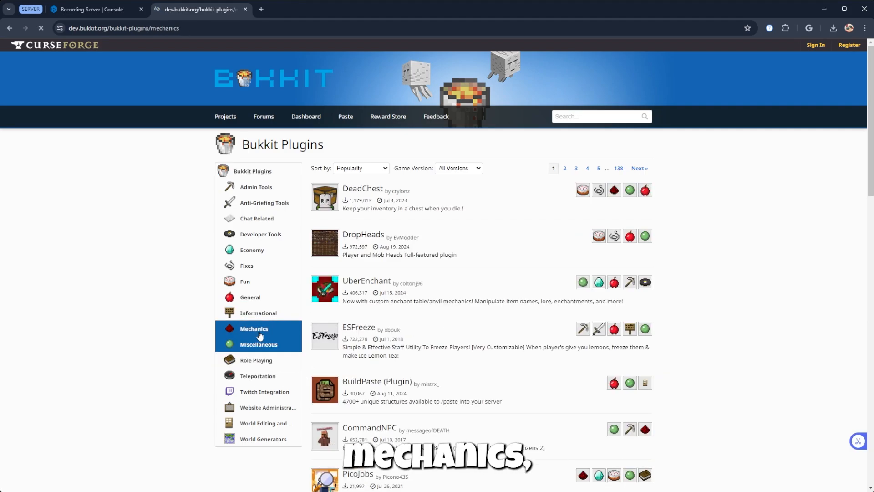
click(255, 346)
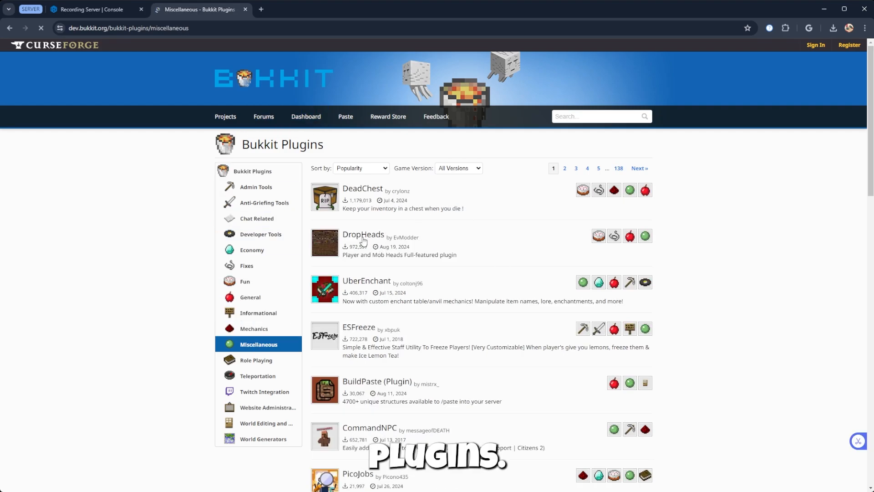
scroll(363, 242, down, 3)
scroll(528, 246, up, 1)
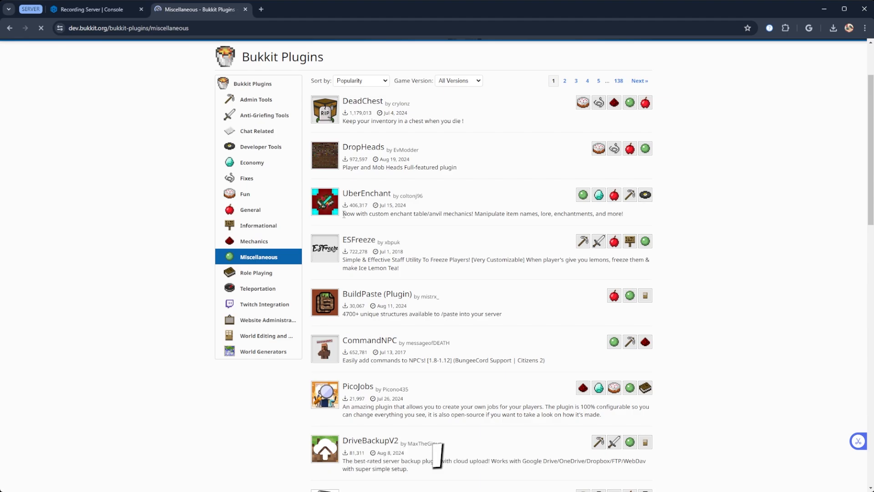
scroll(346, 216, up, 1)
Download the latest files of the UberEnchant and DropHeads plugins from their project pages
click(365, 239)
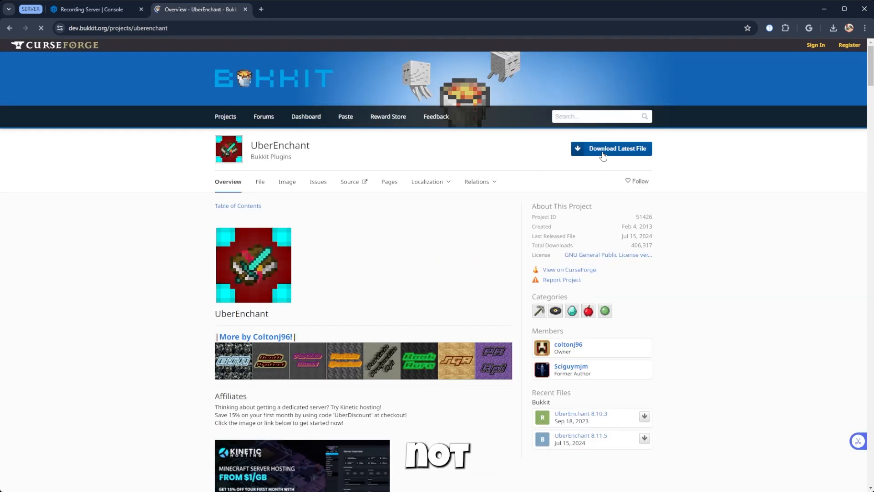
scroll(509, 218, down, 2)
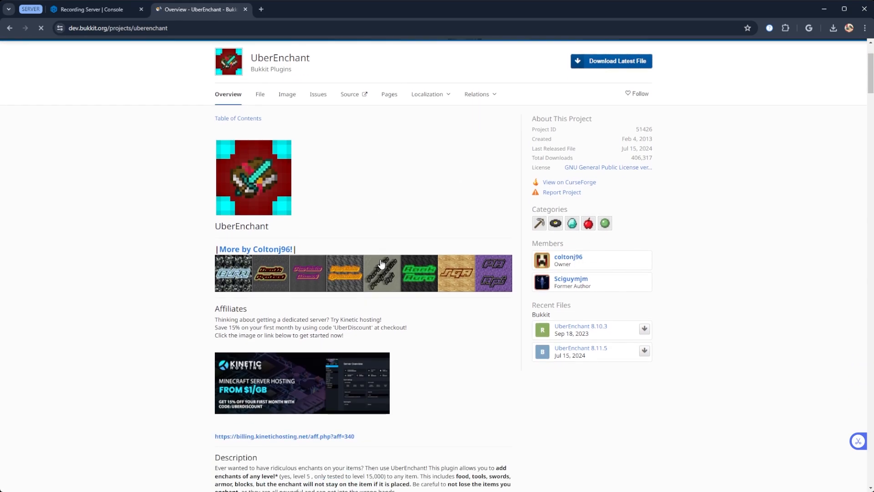
scroll(377, 254, up, 2)
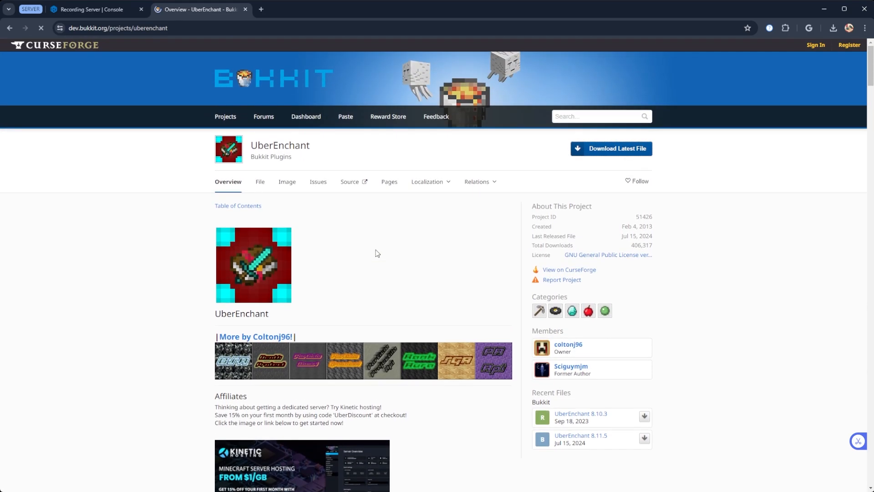
click(631, 159)
key(alt+Left)
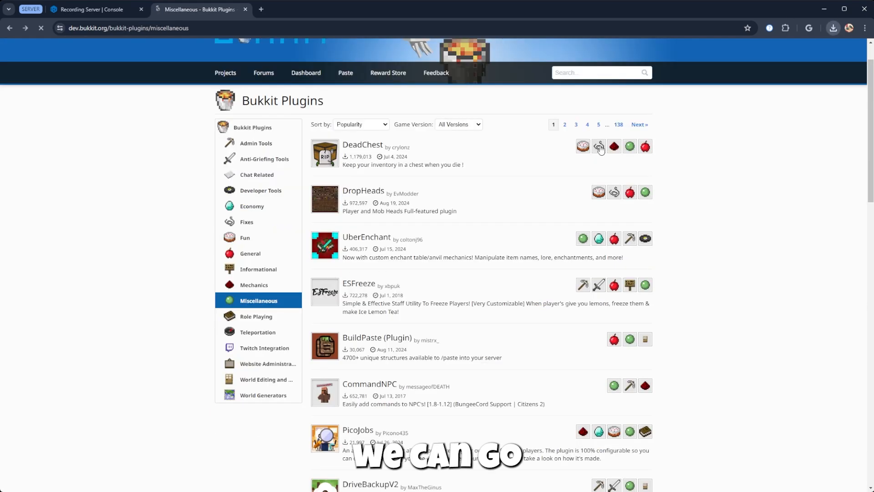
click(366, 191)
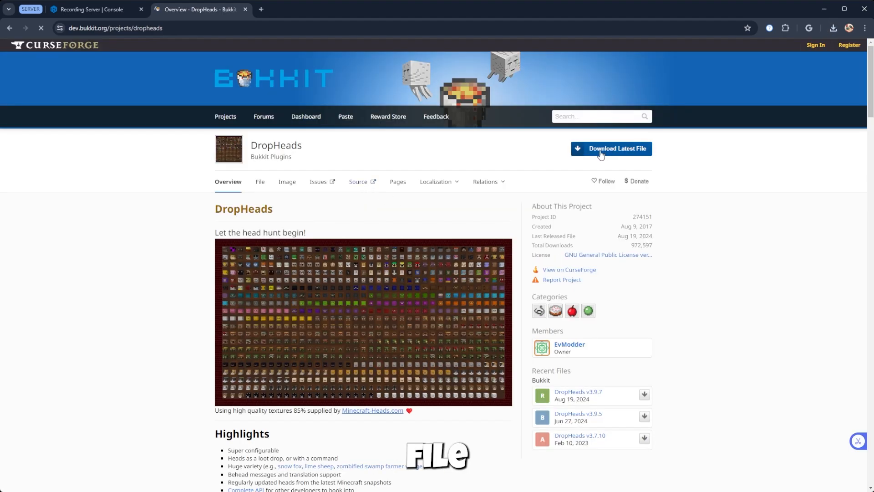
Switch to the hosting panel and upload the downloaded DropHeads and UberEnchant jars into the server's plugins folder
click(61, 11)
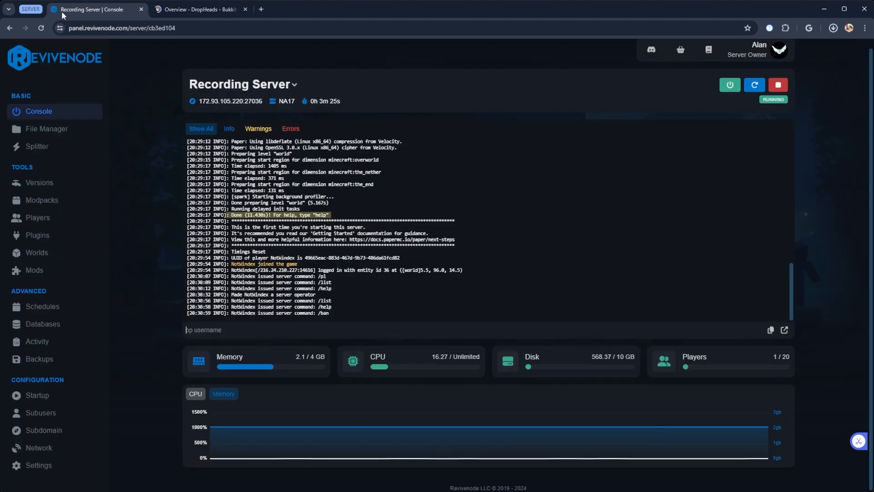
click(35, 138)
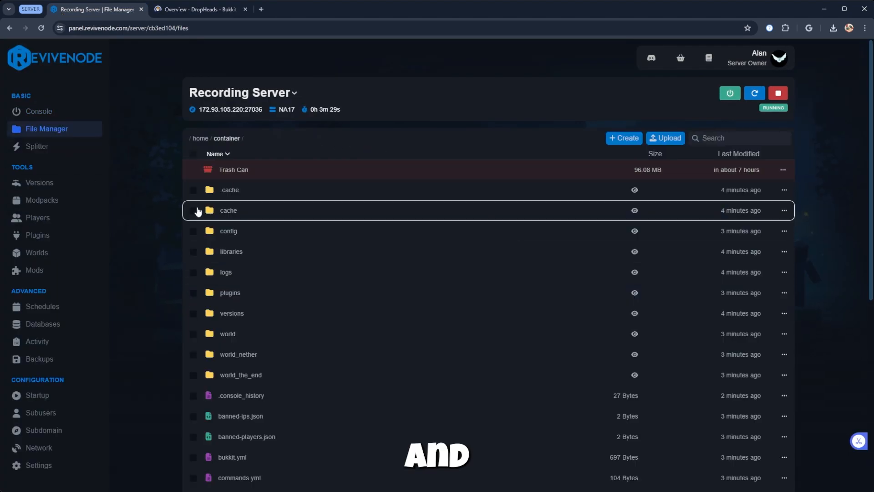
click(245, 300)
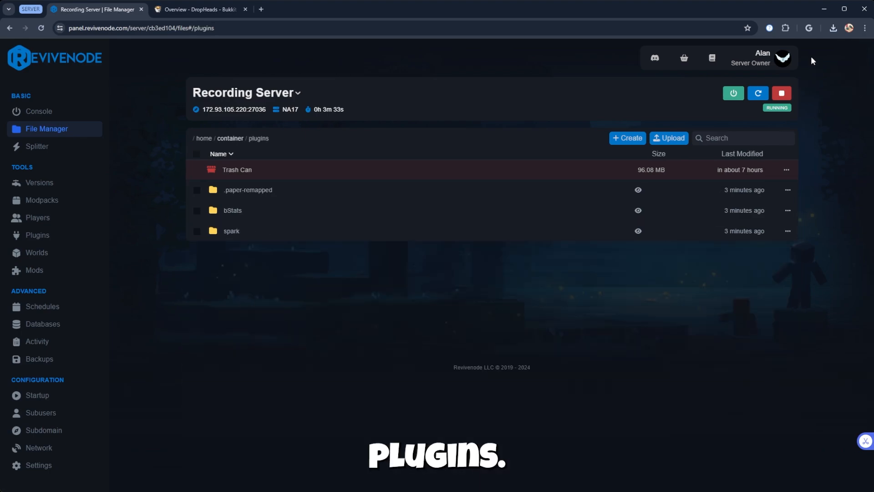
click(832, 27)
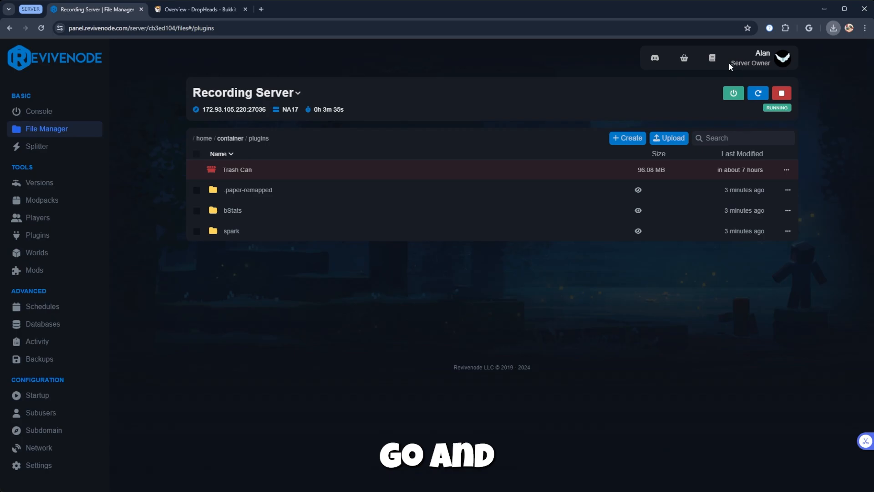
drag(731, 65, 174, 245)
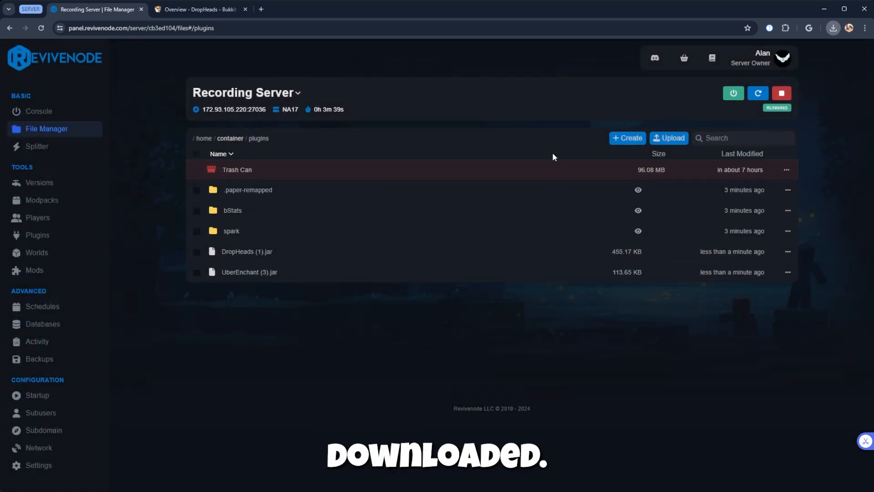
Return to the server console, stop the server completely and start it again to load the new plugins
click(43, 113)
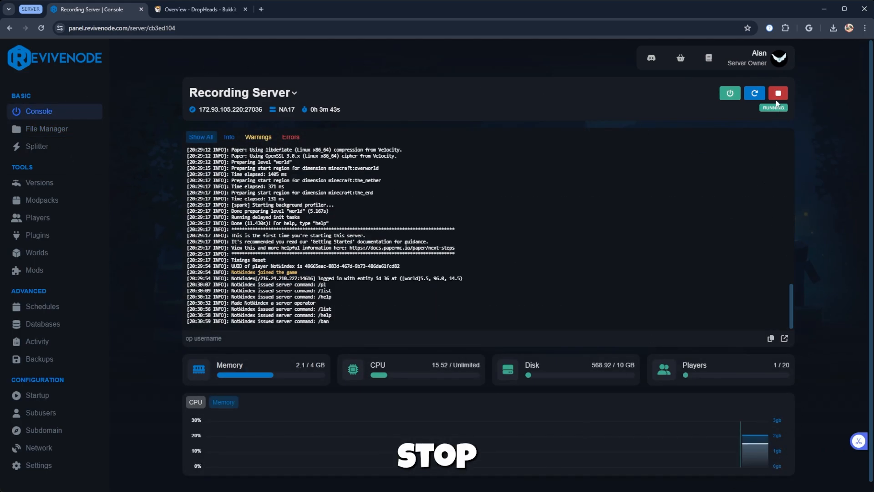
click(778, 94)
drag(231, 291, 314, 266)
click(319, 278)
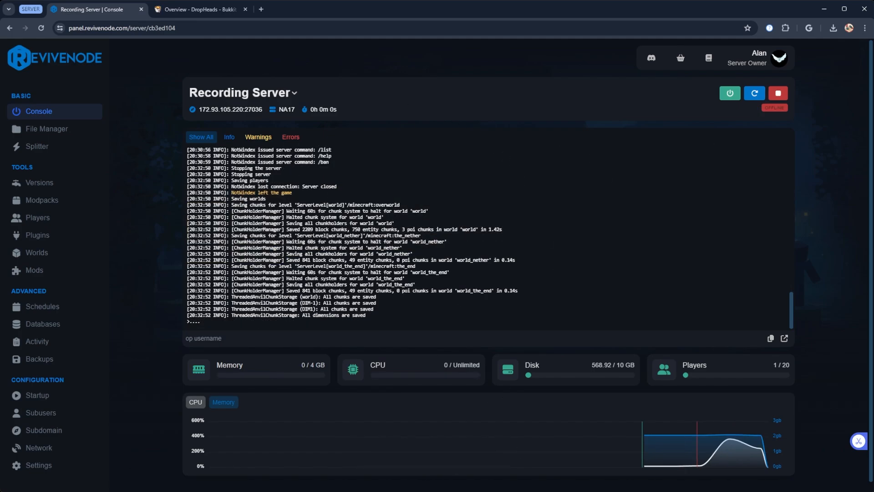
click(730, 93)
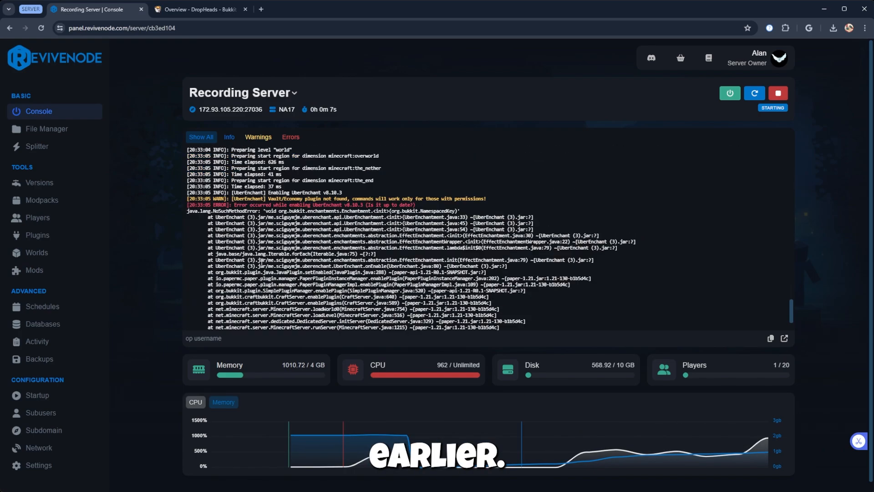
Examine the startup log for the list of loaded plugins and for UberEnchant's warning and error lines
scroll(263, 263, up, 5)
scroll(265, 263, down, 4)
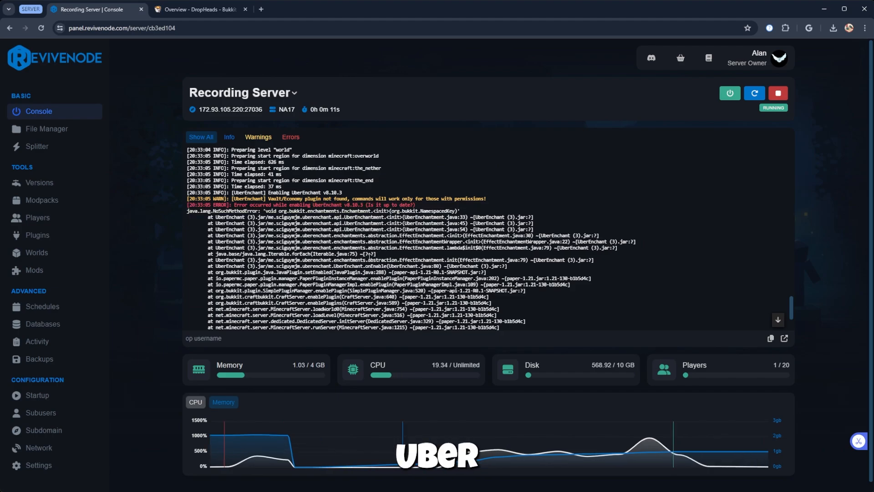
scroll(330, 273, up, 2)
scroll(329, 272, up, 4)
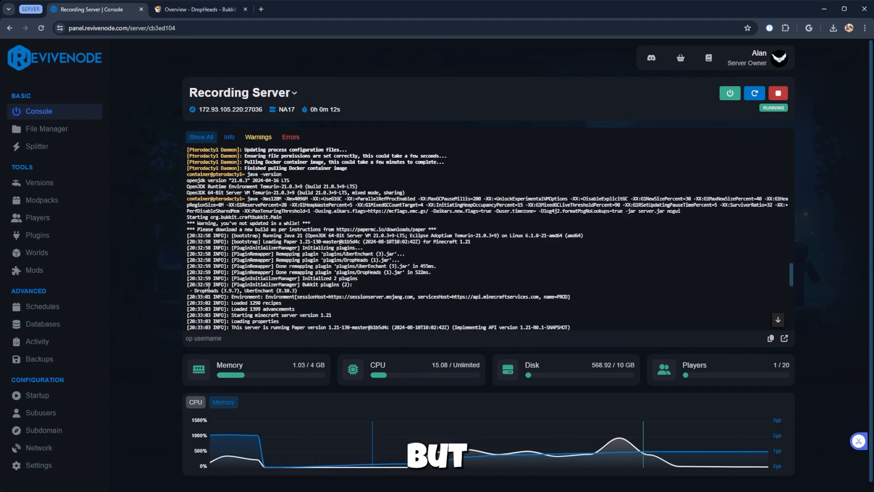
drag(206, 290, 299, 291)
scroll(301, 292, down, 5)
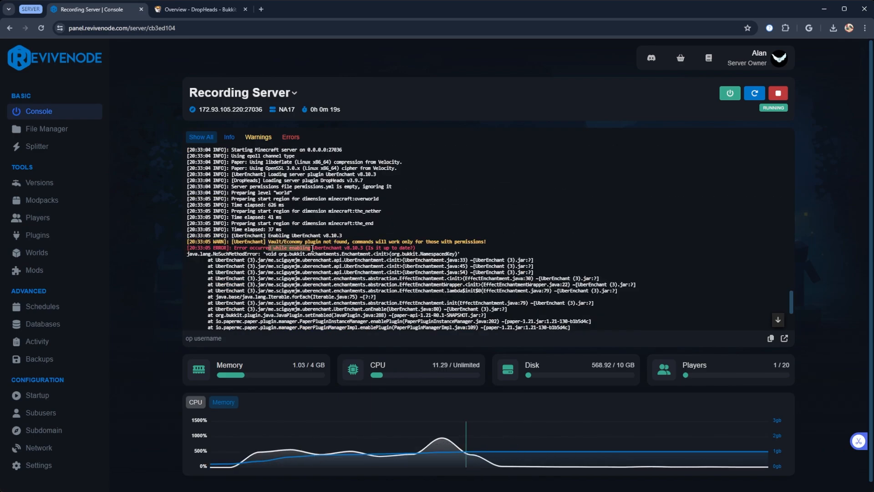
drag(312, 248, 415, 248)
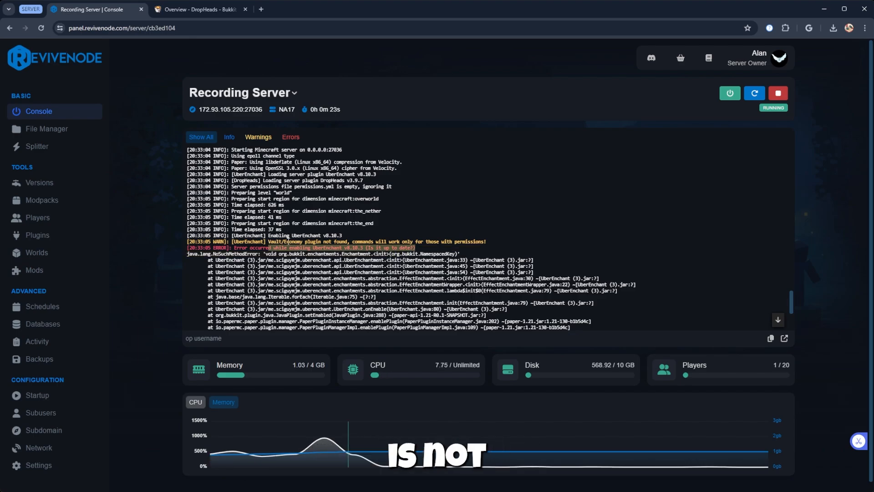
drag(352, 241, 490, 245)
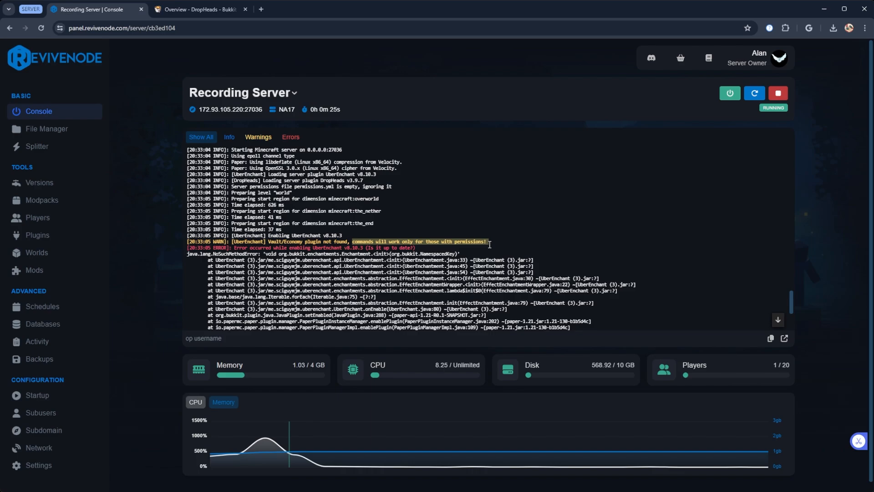
click(490, 244)
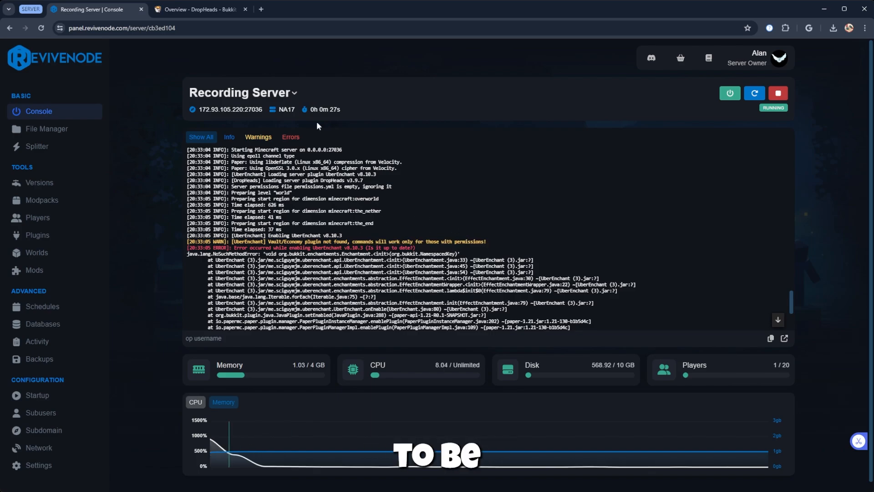
Search for the vault plugin, open its SpigotMC page, pass the human verification and download Vault 1.7.3
click(200, 9)
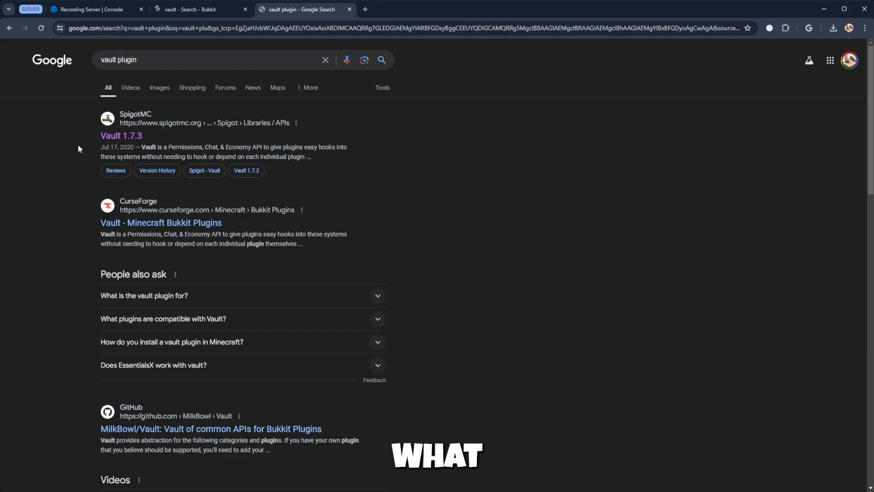
click(121, 137)
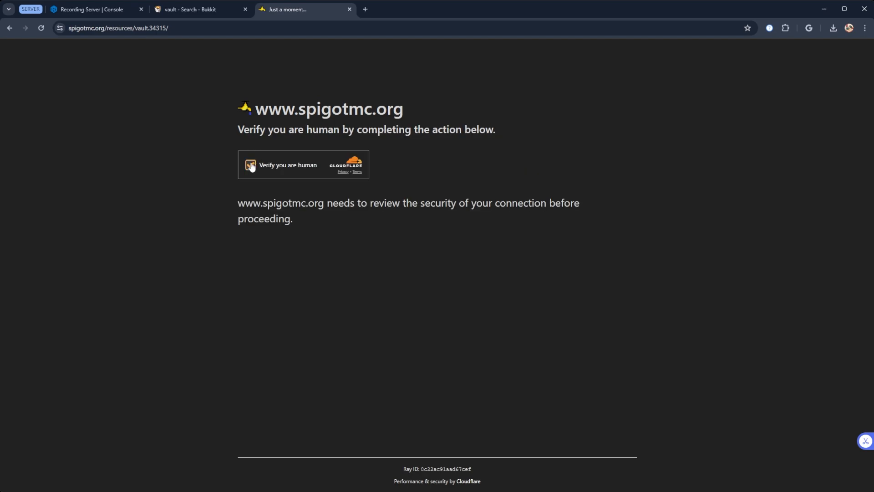
click(250, 163)
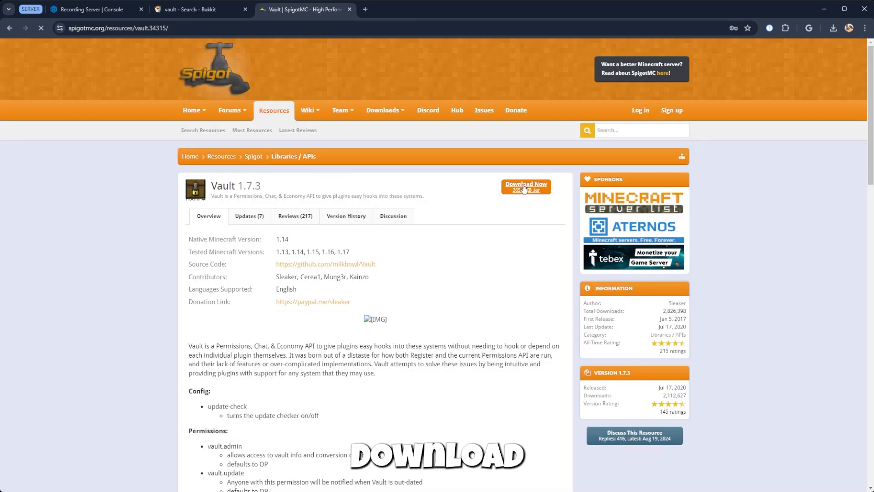
click(525, 187)
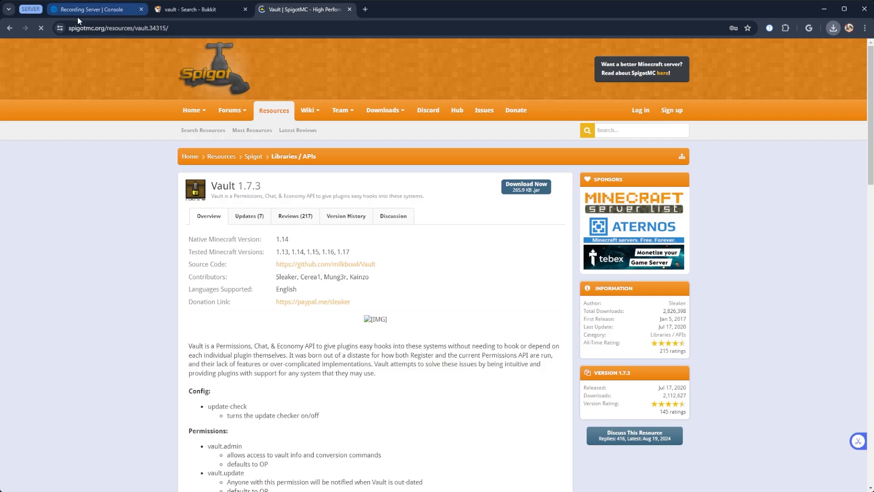
Return to the hosting panel and upload the downloaded Vault jar into the server's plugins folder
click(91, 10)
click(43, 129)
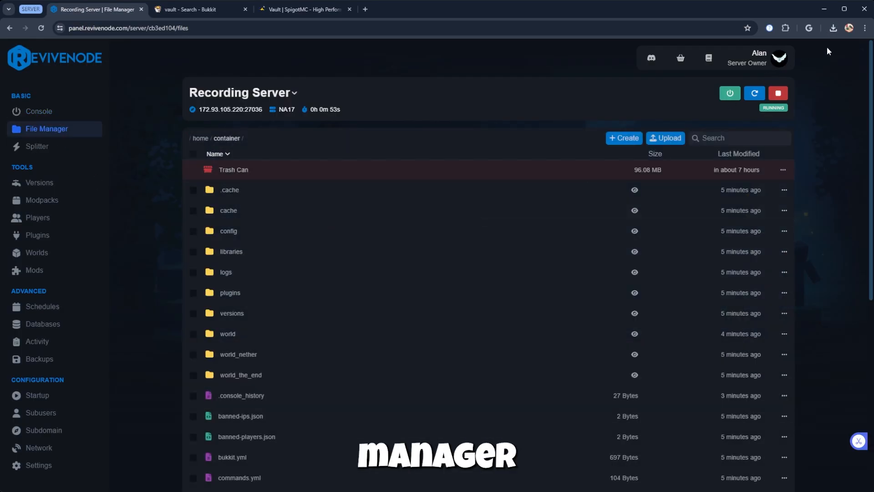
click(193, 293)
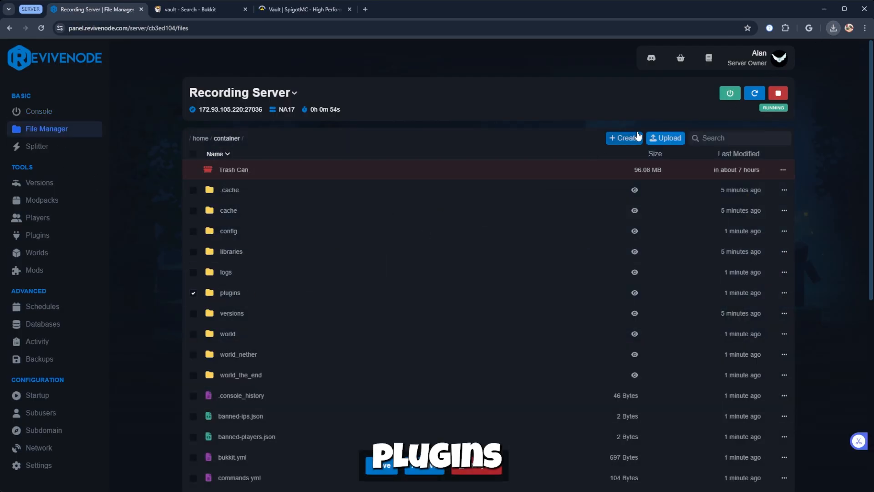
click(384, 293)
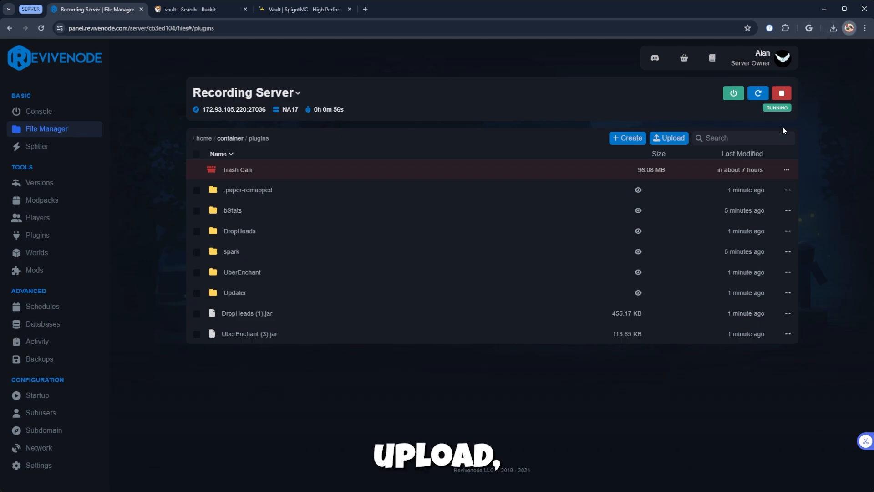
click(832, 30)
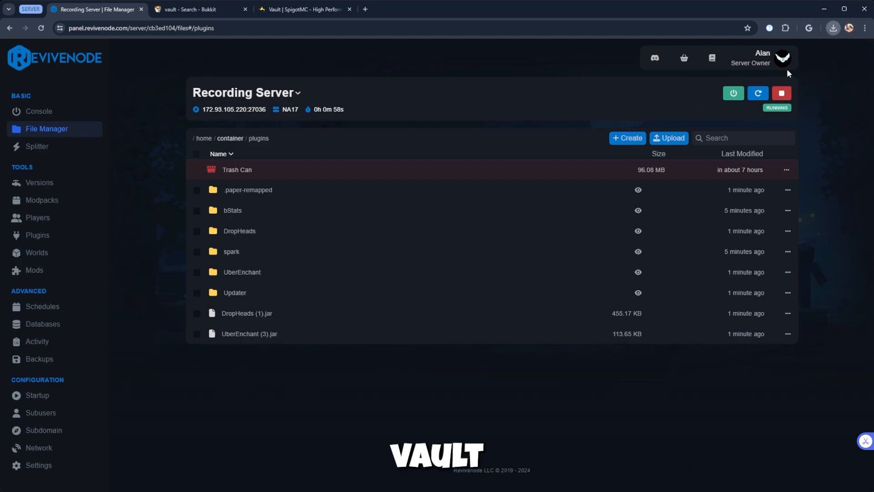
drag(763, 64, 446, 228)
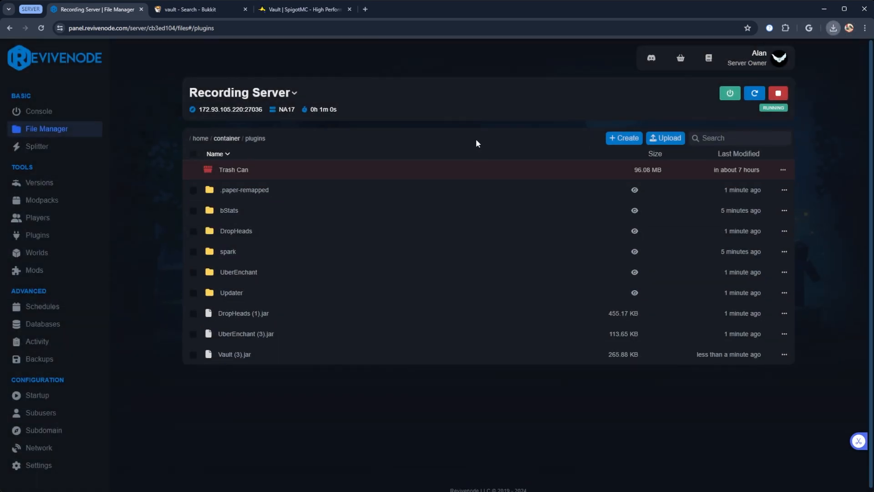
Restart the server to load the uploaded Vault plugin and open its console
click(754, 93)
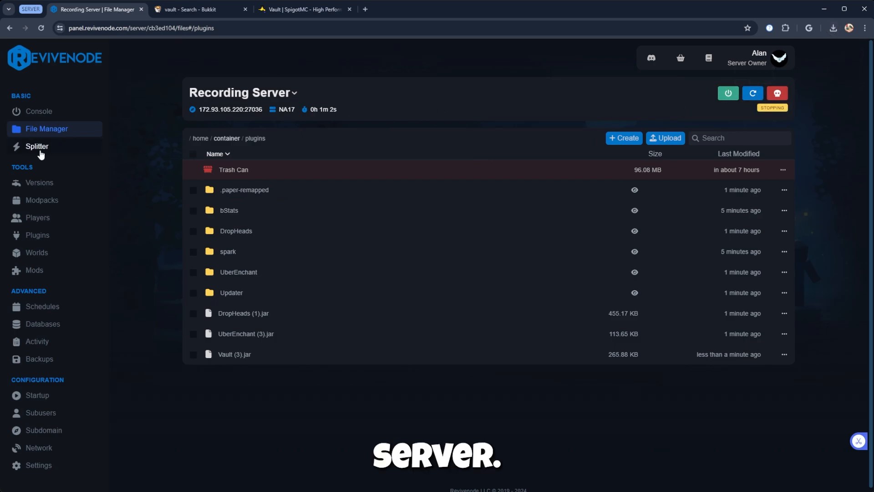
click(38, 111)
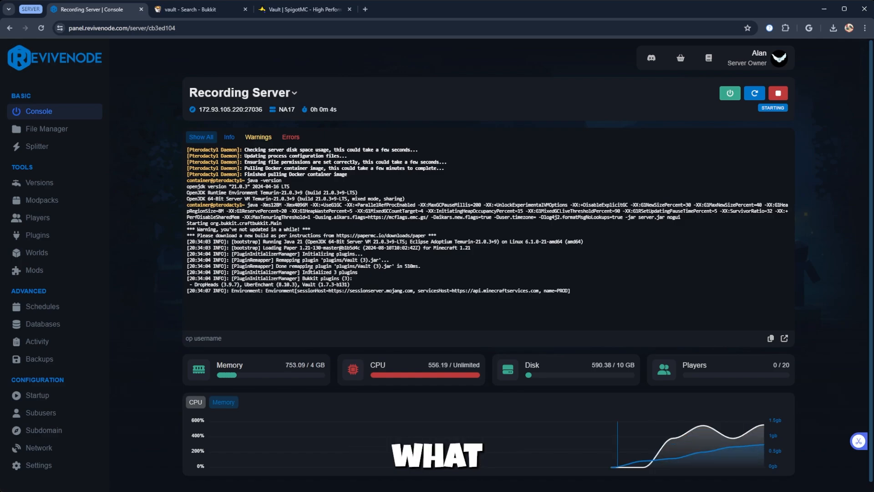
Examine the startup log for Vault's loading lines and UberEnchant's warning and error entries
scroll(309, 273, down, 1)
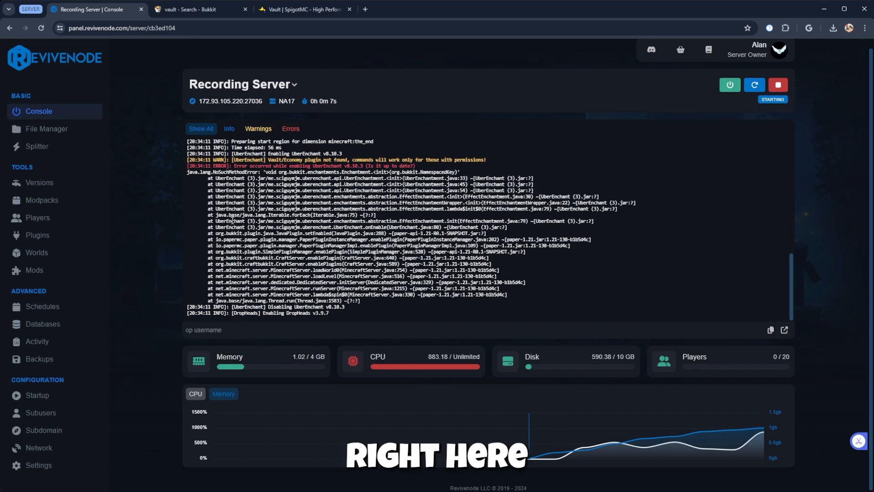
scroll(247, 236, up, 3)
scroll(246, 238, up, 2)
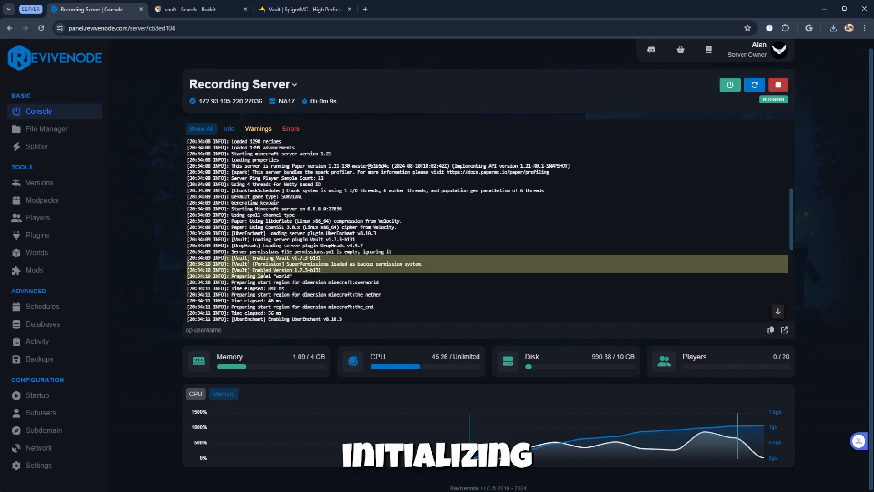
scroll(274, 279, down, 4)
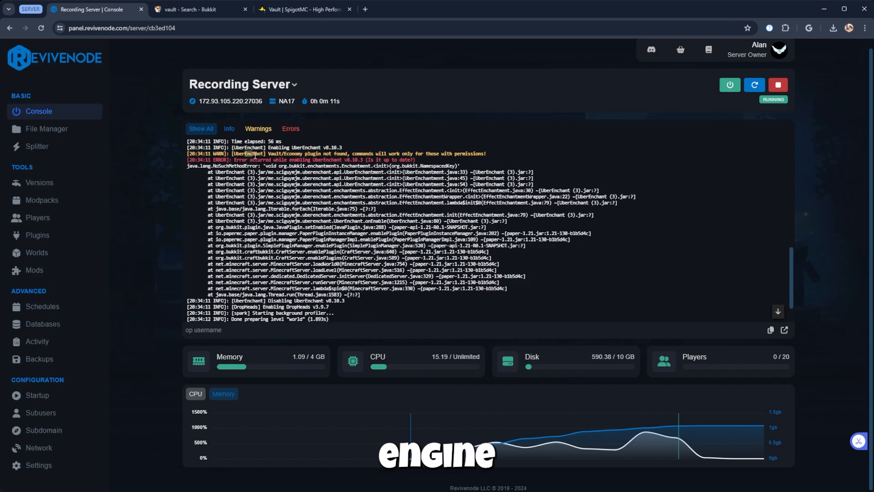
drag(254, 155, 413, 159)
click(384, 155)
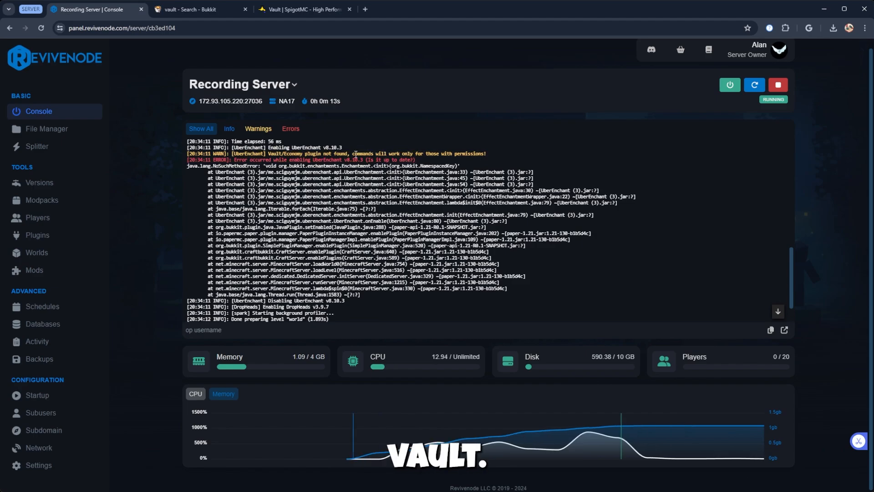
scroll(298, 210, down, 1)
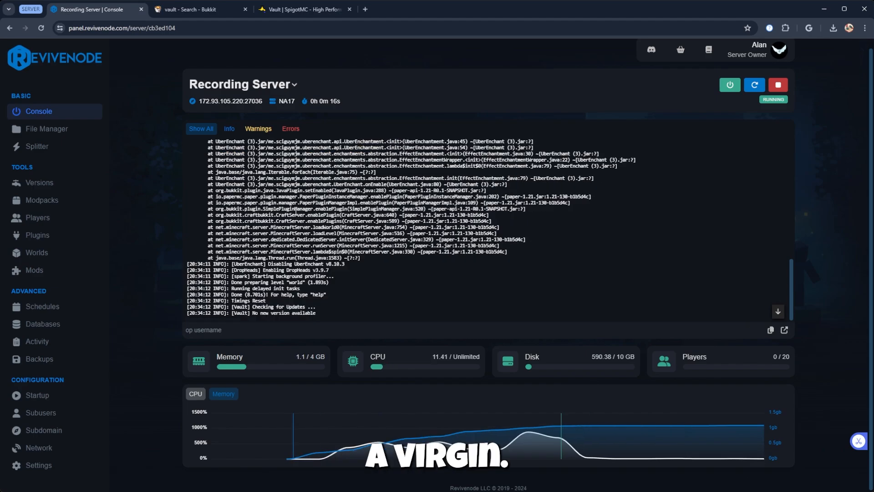
scroll(303, 227, up, 5)
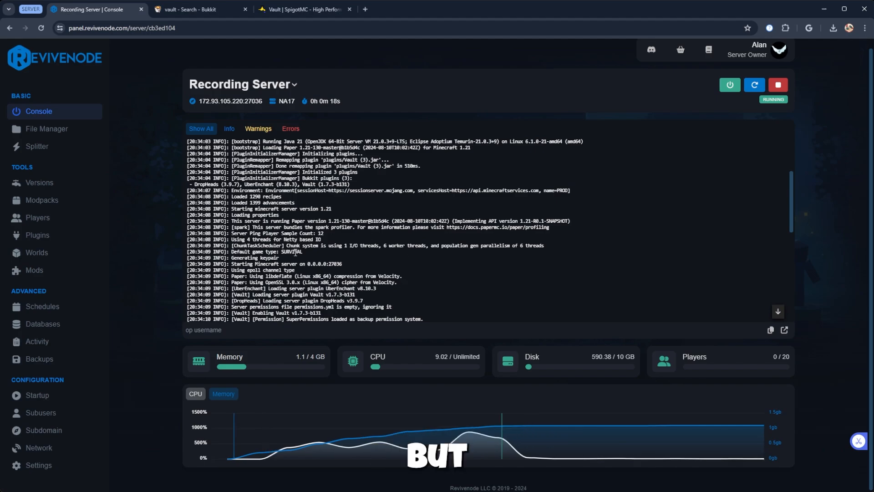
scroll(296, 255, up, 1)
scroll(219, 219, down, 4)
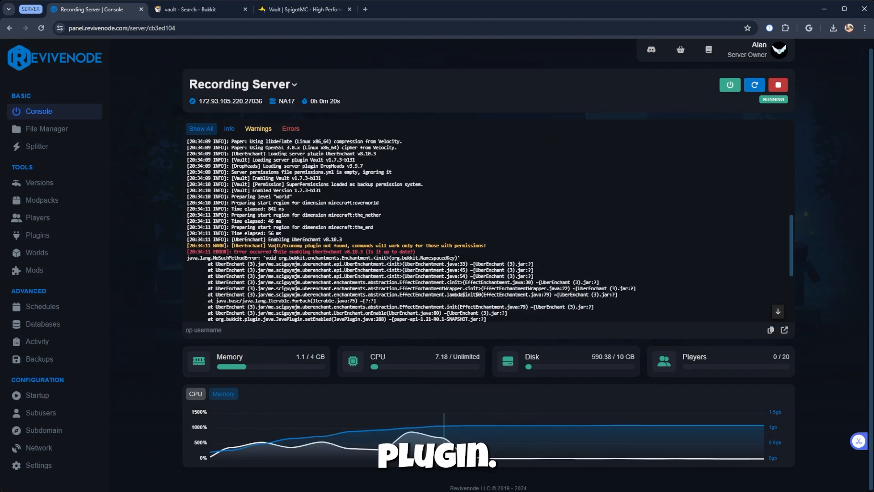
scroll(272, 243, up, 1)
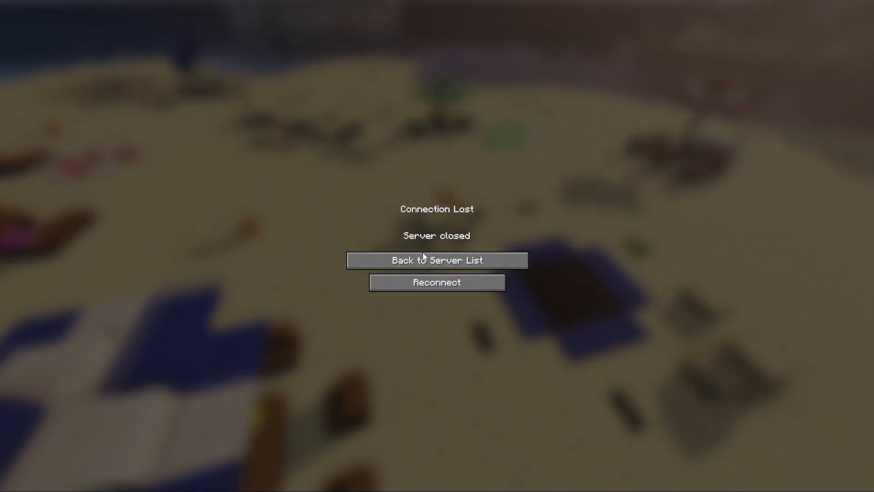
Switch to Minecraft and join the server named A Minecraft Server from the multiplayer list
click(424, 258)
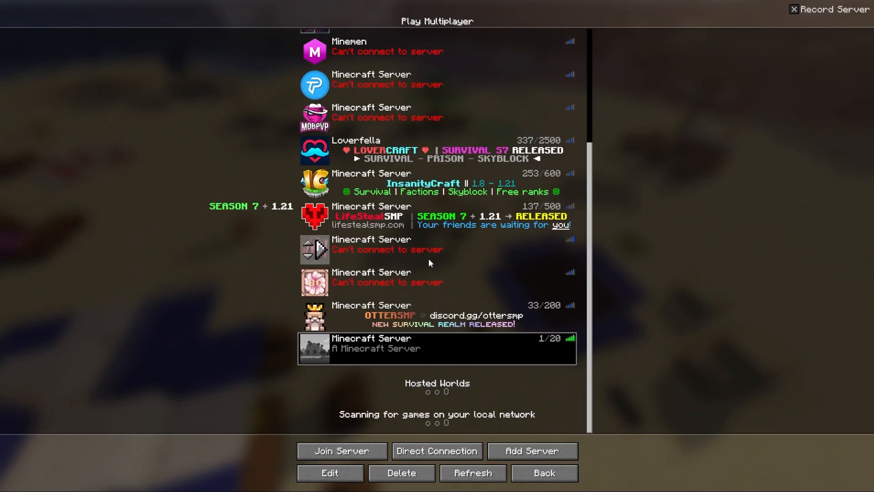
double_click(408, 336)
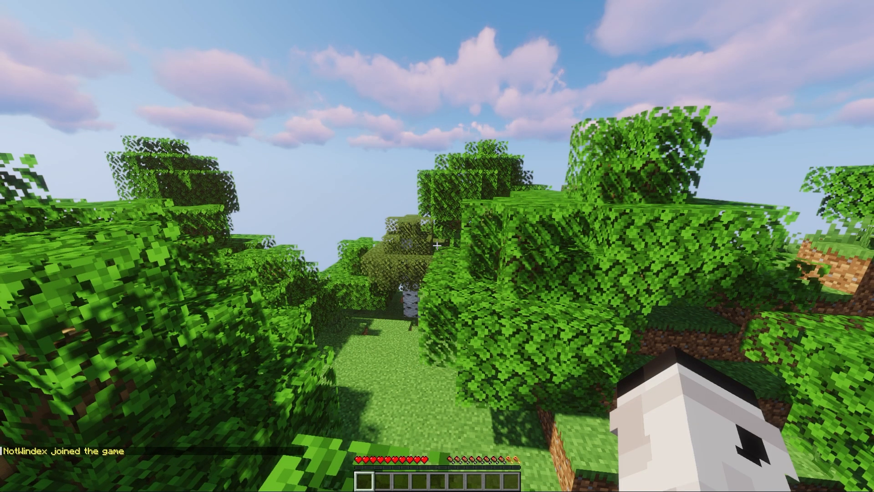
click(437, 245)
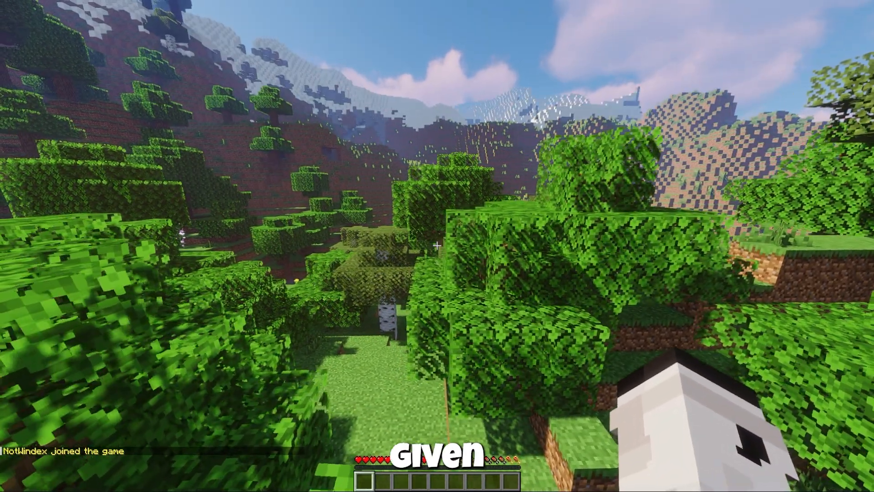
List the server's installed plugins in chat with the /pl command
text(/pl)
key(Return)
key(t)
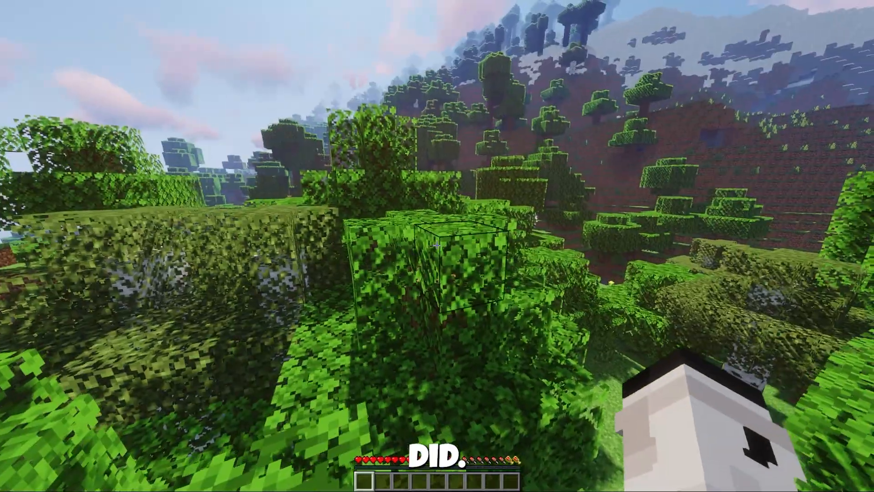
Search the server's command help for heads with /help heads
key(slash)
text(help drop)
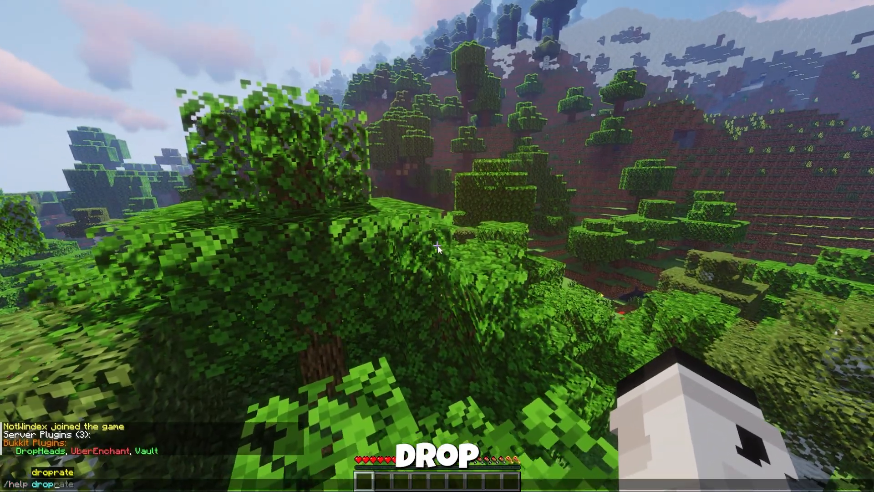
key(BackSpace)
key(BackSpace)
text(heads)
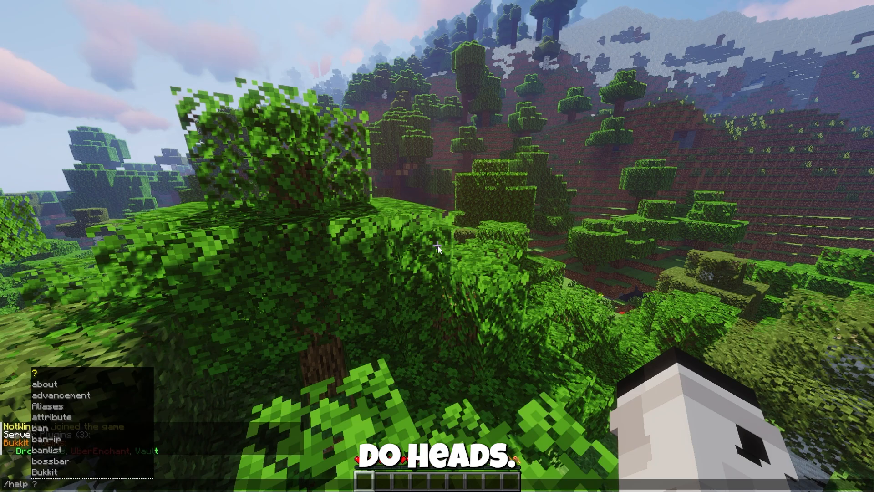
key(Return)
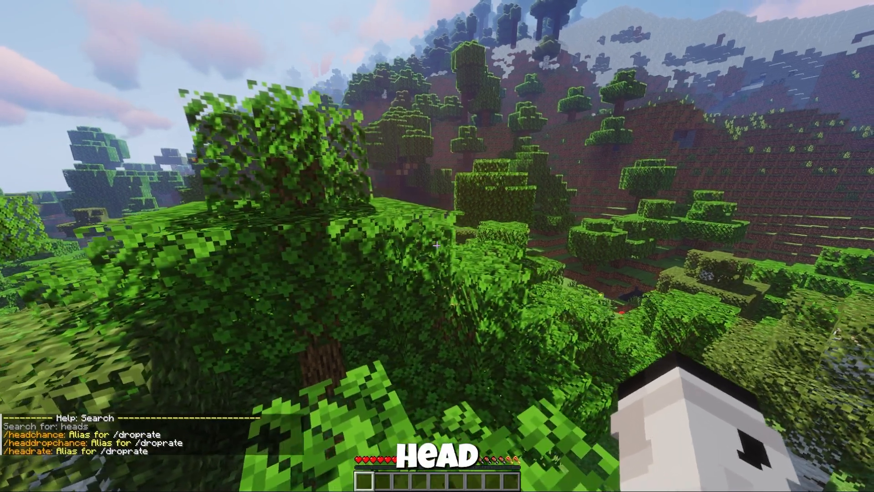
Try to set the zombie head drop chance to 100 with /headchance ZOMBIE 100
text(/headchance )
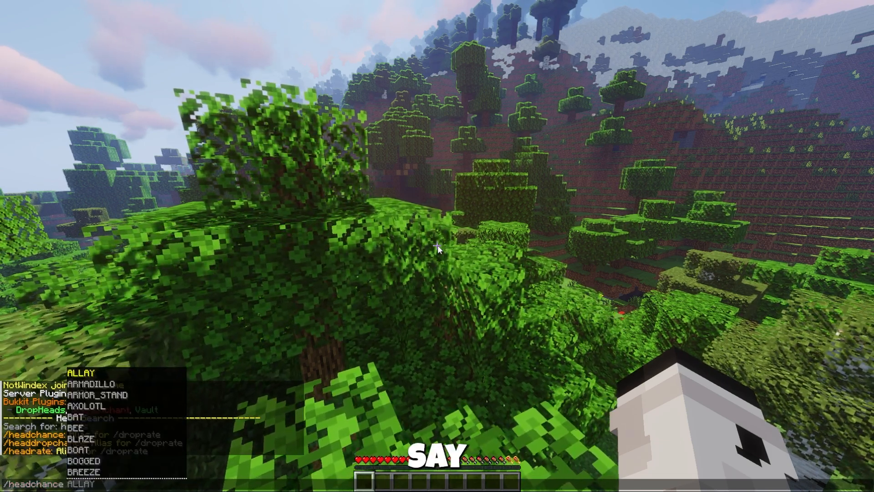
text(z)
key(BackSpace)
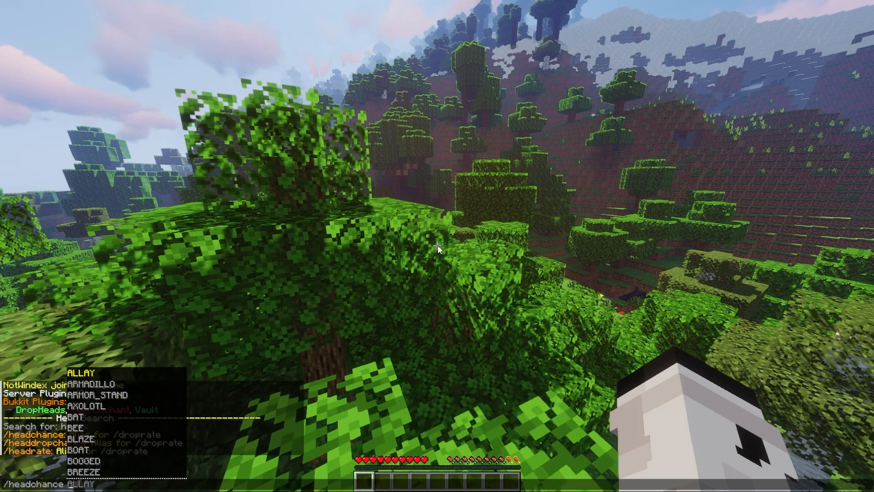
text(ZOMBIE)
key(Tab)
text(100)
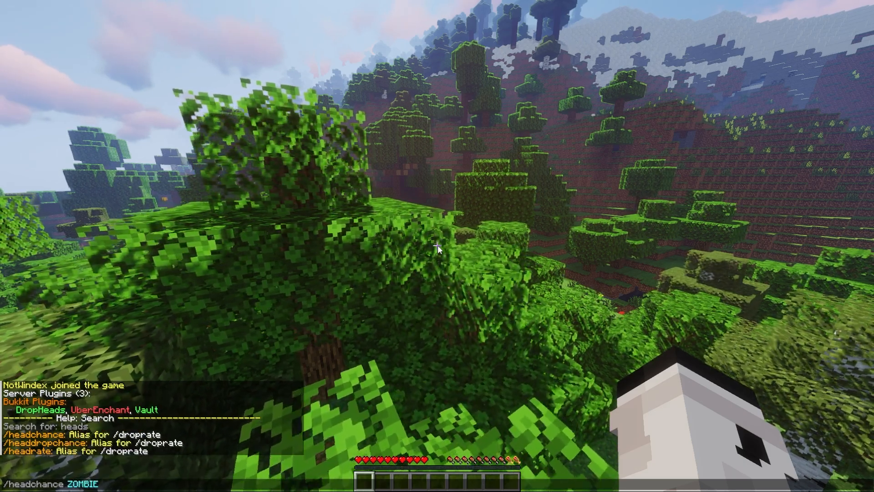
key(Return)
Set the zombie head drop chance to 1 with /headchance ZOMBIE 1 and review the chat response
key(t)
key(Up)
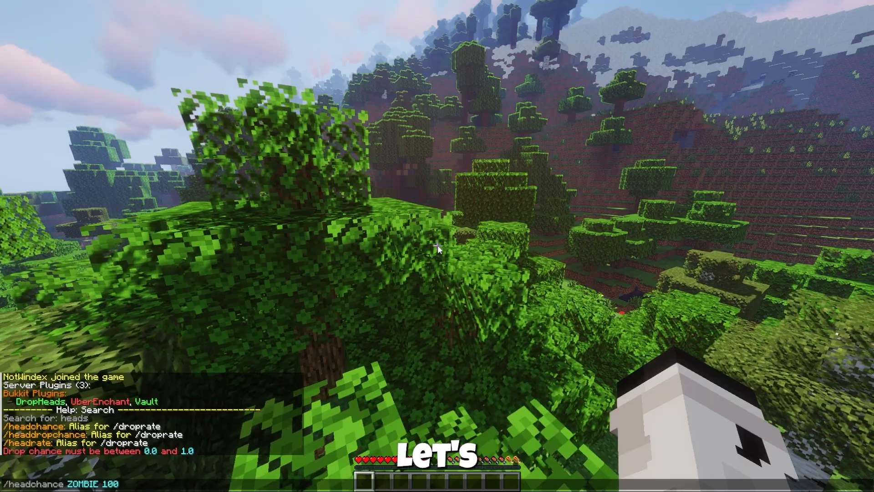
key(BackSpace)
key(BackSpace)
key(Return)
key(w)
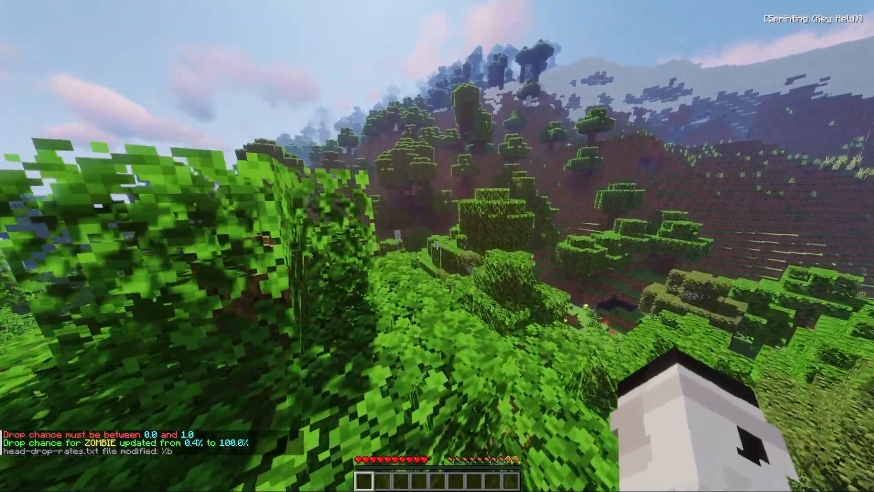
key(t)
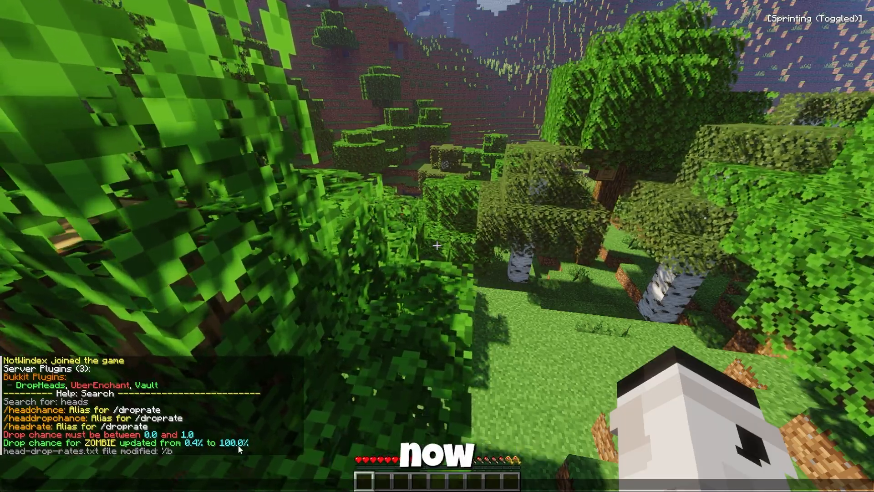
key(Escape)
Walk down to the grass and give the own player the minecraft:night_vision effect for 1000 seconds
key(w)
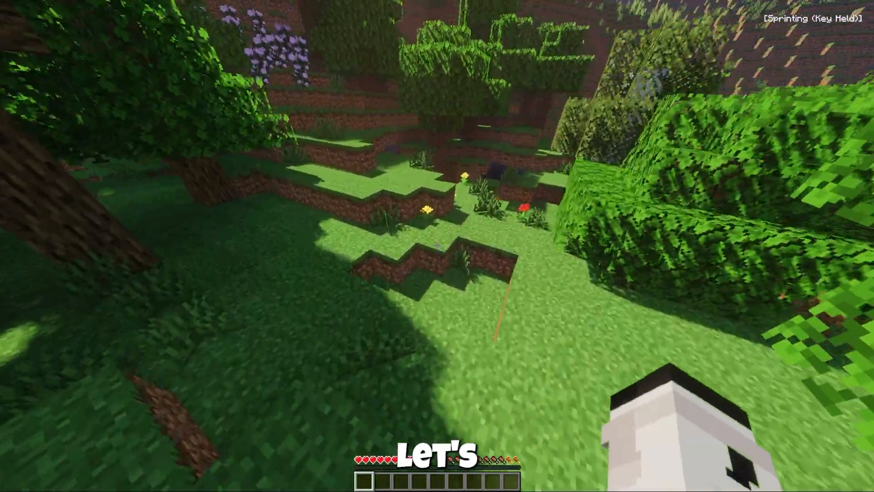
text(/effect)
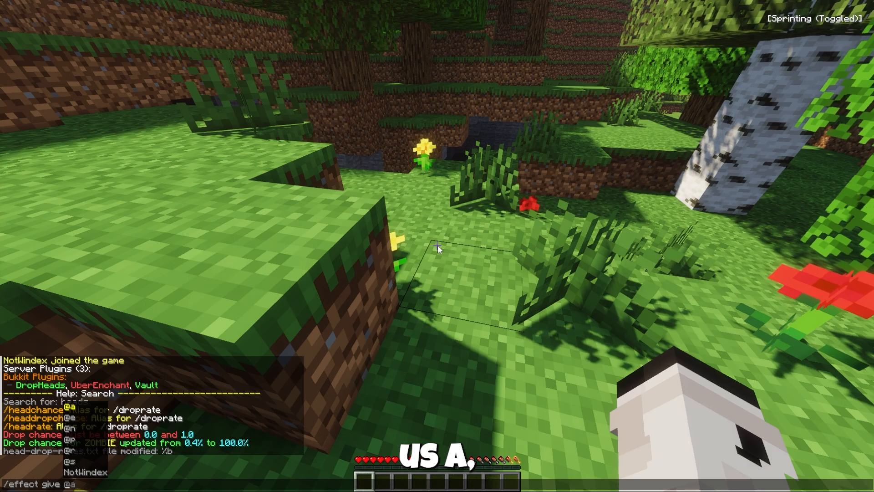
text( give mn)
key(BackSpace)
key(BackSpace)
key(BackSpace)
key(BackSpace)
text(NotWindex )
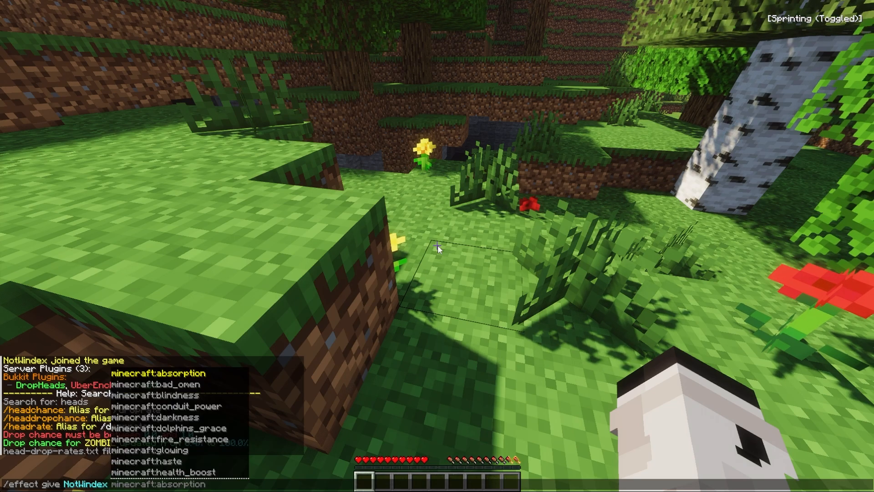
text(minecraft:night)
key(Tab)
text(100)
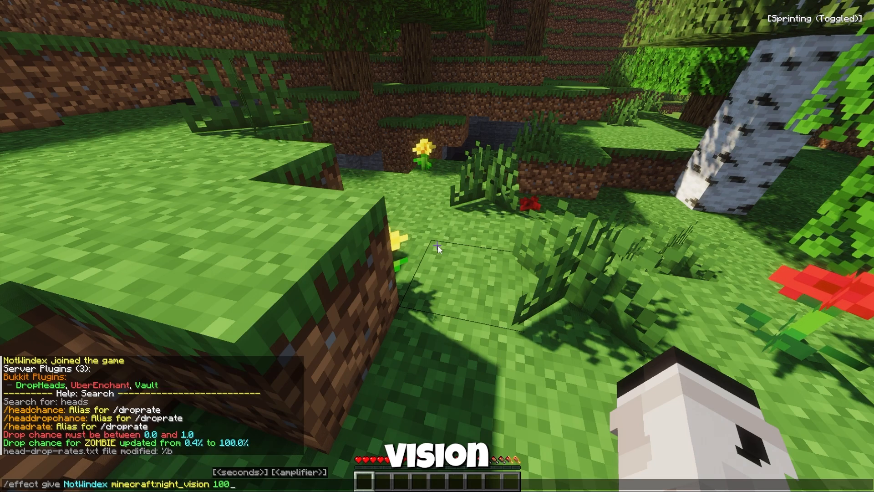
text(0)
key(Return)
Enter the nearby cave and change the own game mode to creative
key(w)
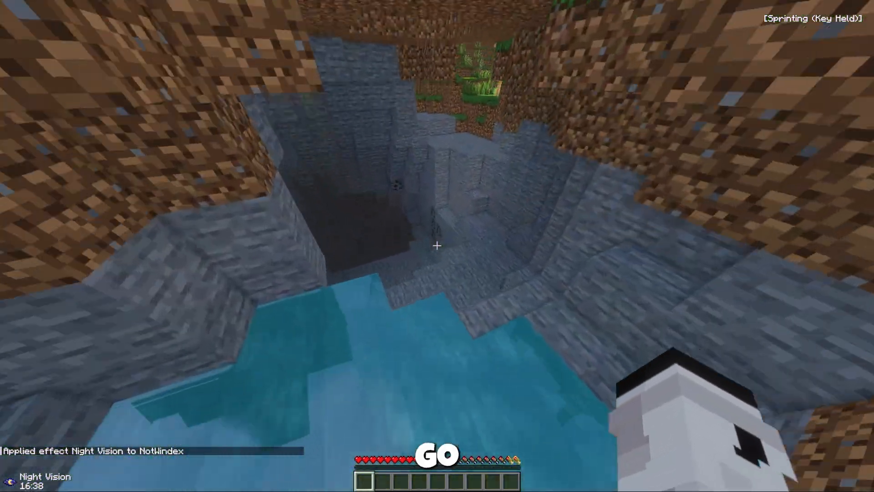
key(slash)
text(gamemode c)
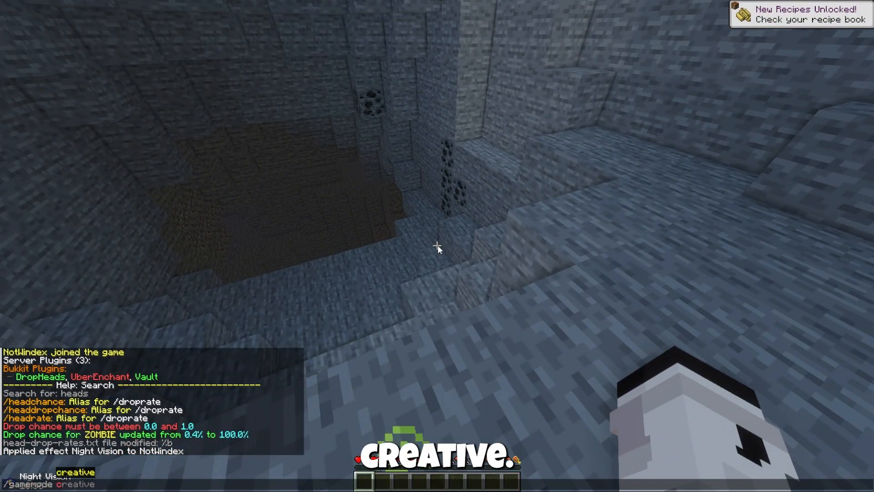
key(Tab)
key(Return)
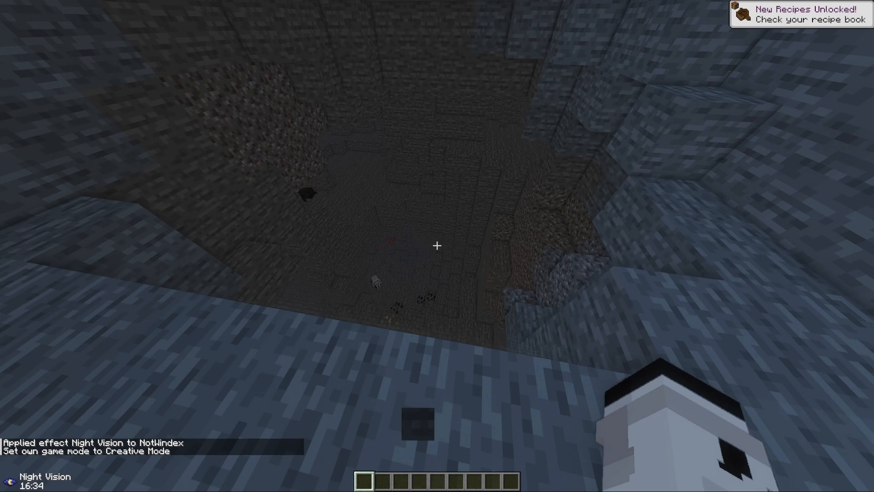
Approach a zombie in the cave, search the creative inventory for nether and put a Netherite Sword in the first hotbar slot
key(w)
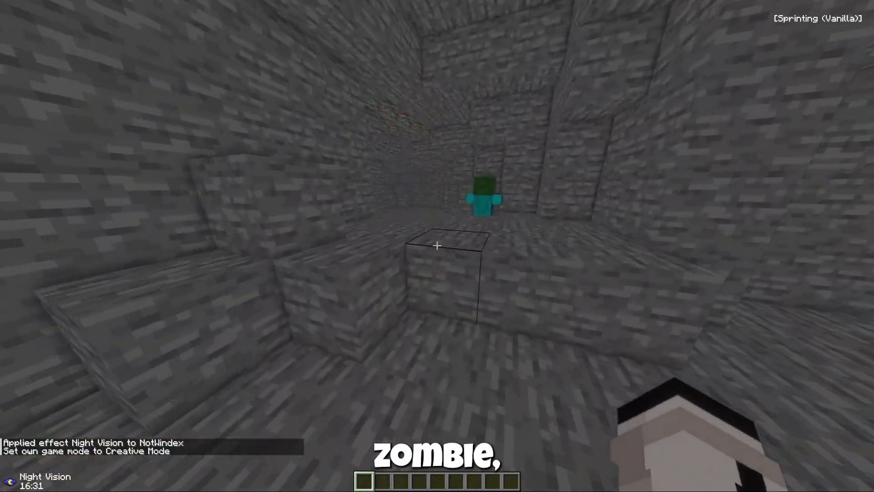
key(e)
click(517, 168)
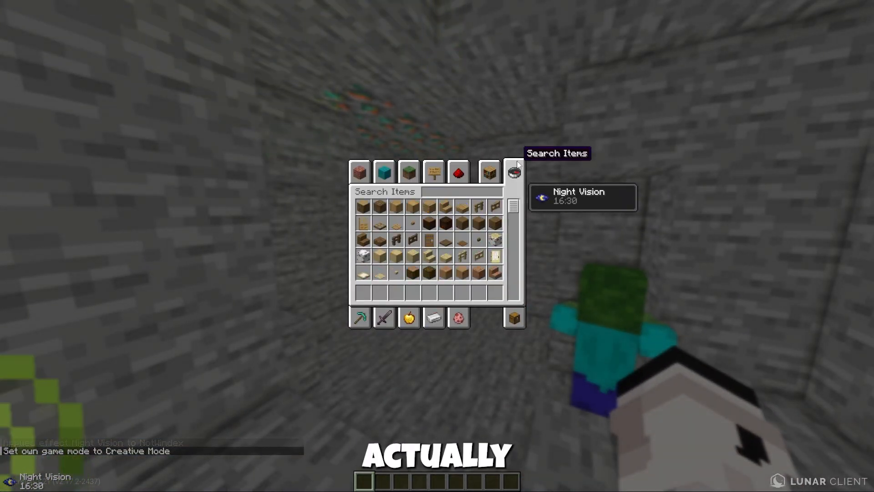
text(nether)
click(429, 239)
click(365, 293)
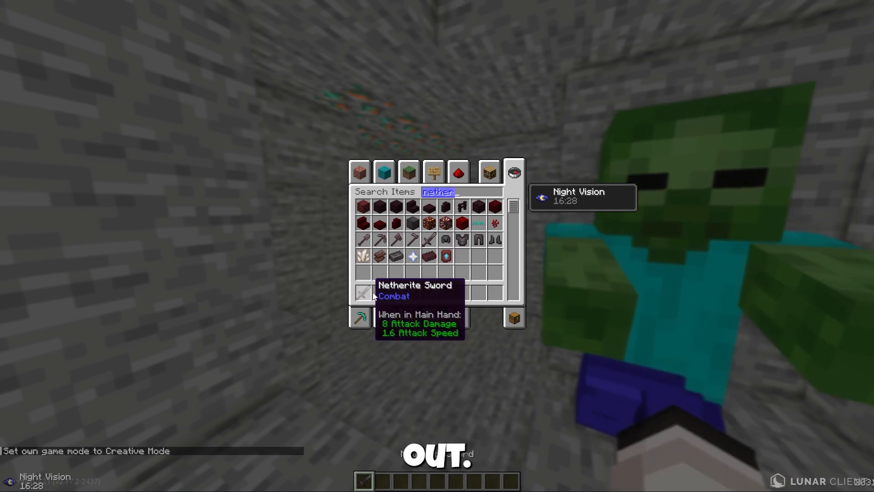
key(Escape)
Kill the zombie with the sword and check the inventory for its dropped head
click(437, 246)
click(437, 246)
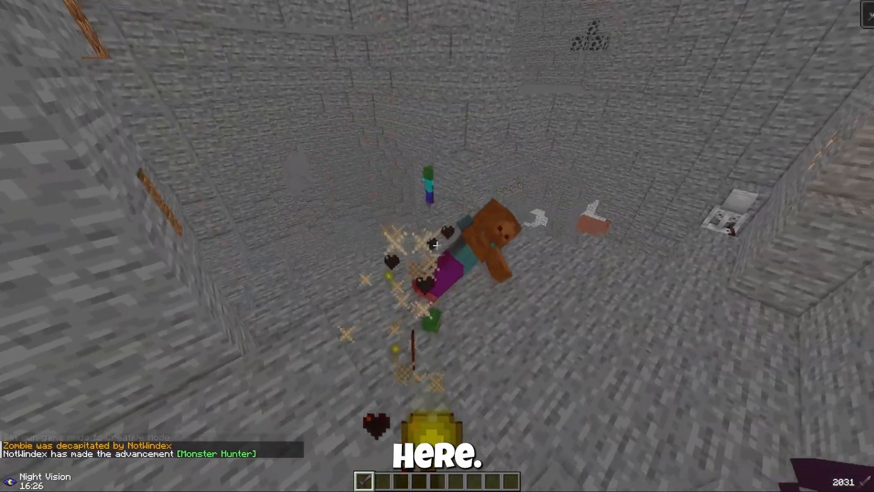
key(e)
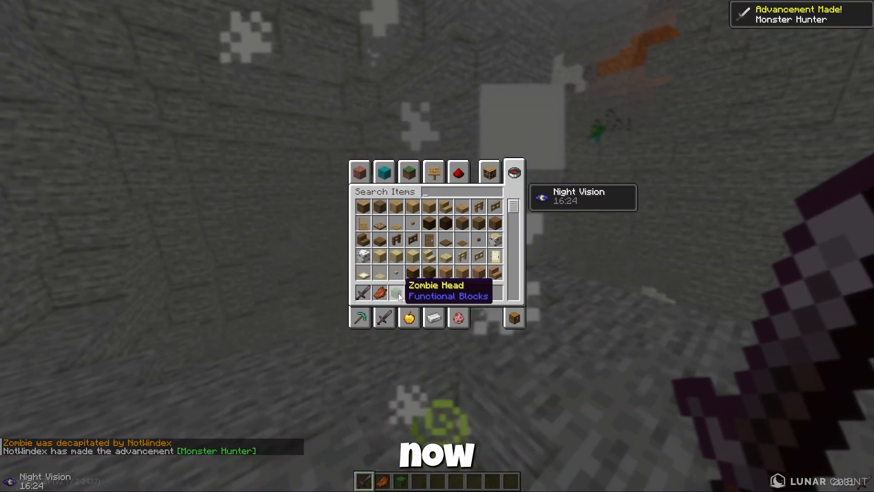
Close the inventory, kill the skeleton by the cave wall with the sword and collect its drops
key(Escape)
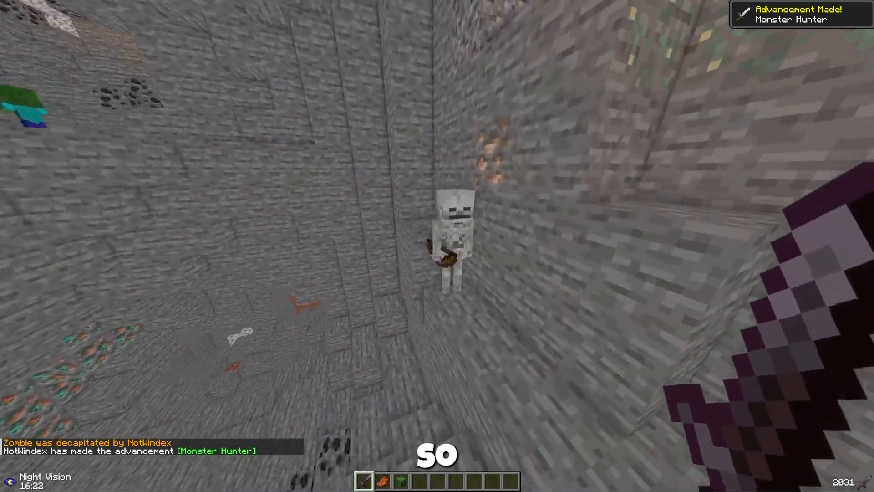
click(437, 246)
click(437, 246)
key(w)
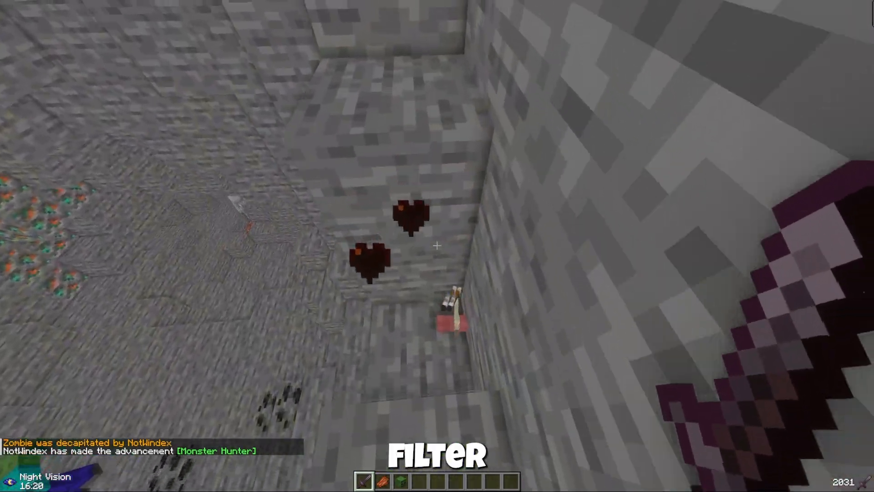
key(w)
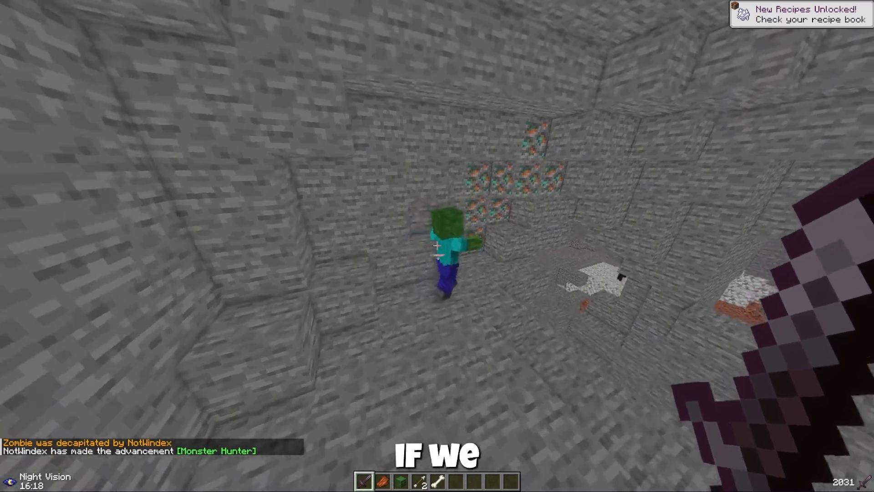
Kill another zombie near the copper ore with the sword and pick up its dropped head
click(437, 246)
click(437, 246)
click(437, 246)
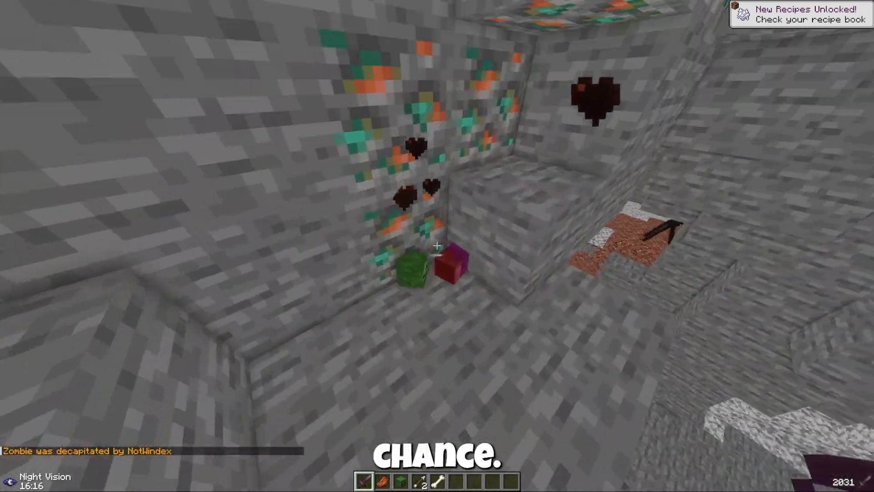
key(w)
Move to the skeleton beside the diorite and granite, kill it with the sword and collect its bones
key(w)
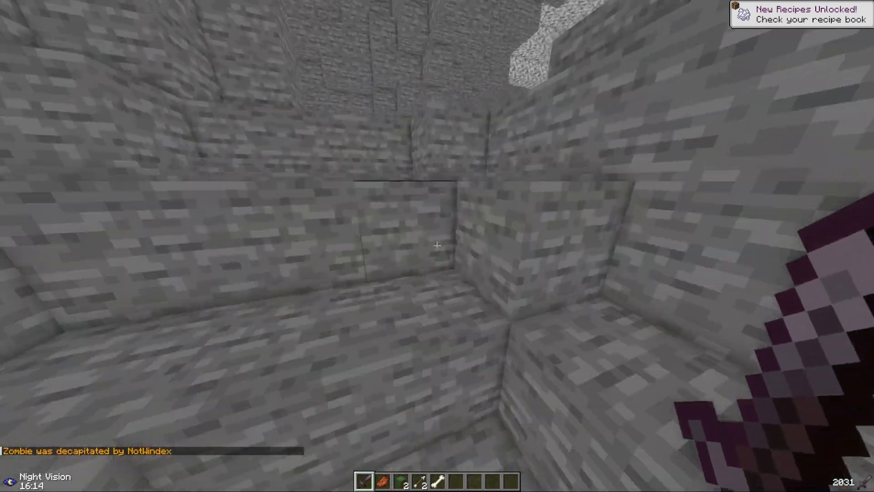
key(w)
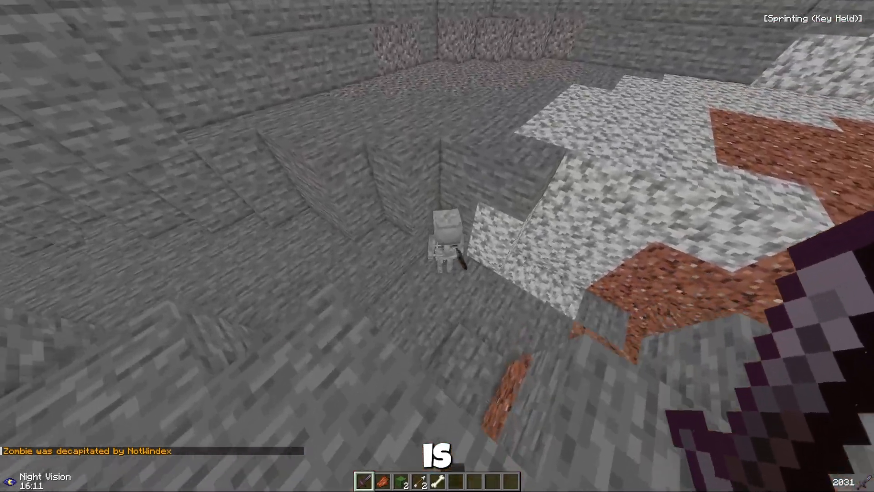
click(437, 246)
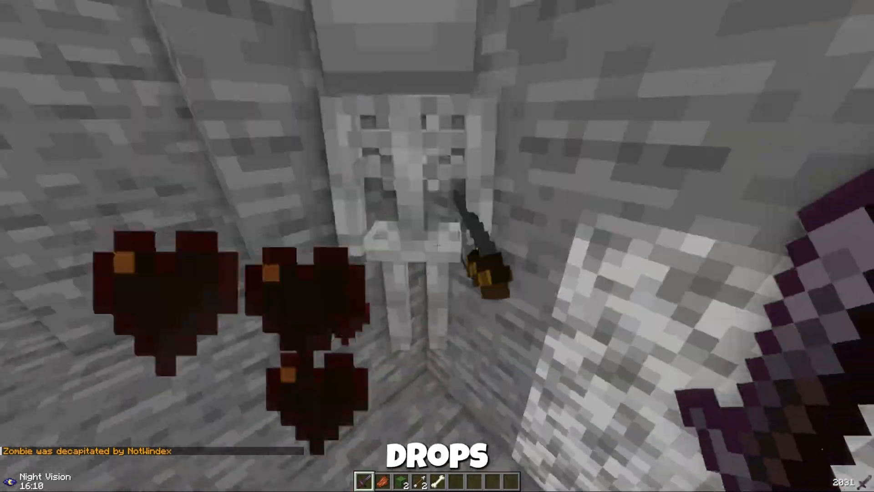
click(437, 246)
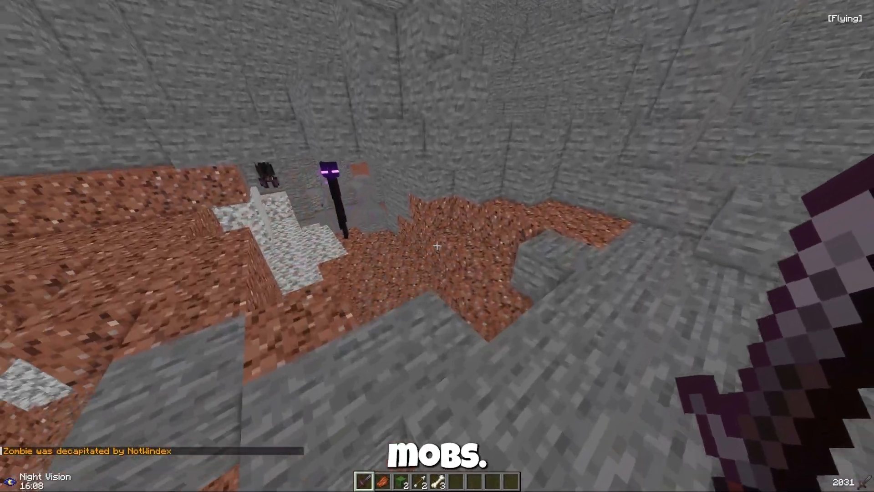
Approach the enderman in the cave, attack it repeatedly with the sword, and switch to the empty sixth hotbar slot
key(w)
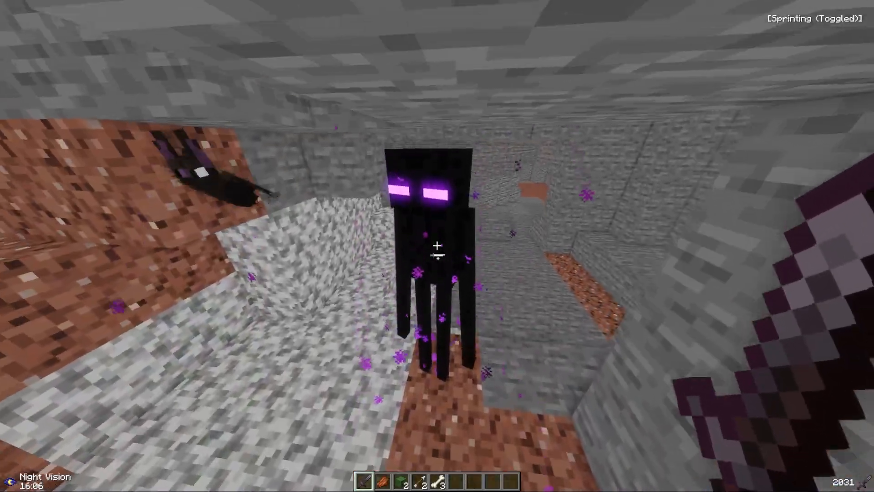
click(437, 246)
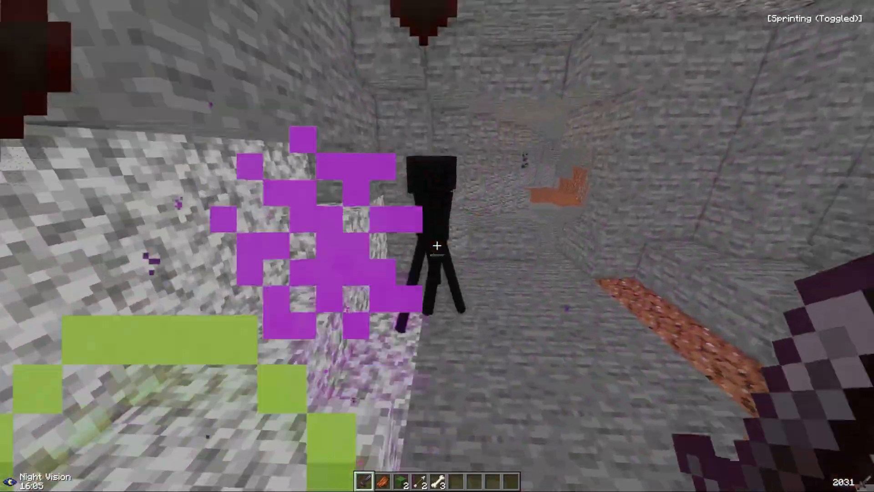
click(437, 246)
click(437, 246)
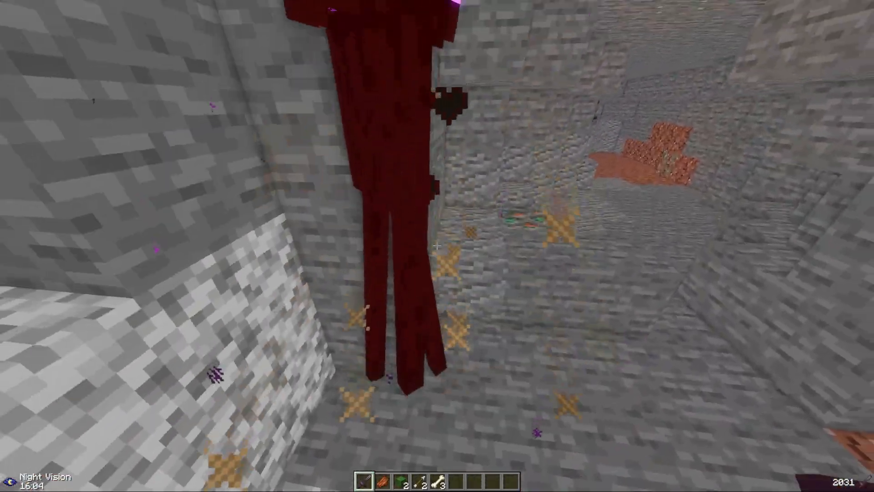
click(437, 246)
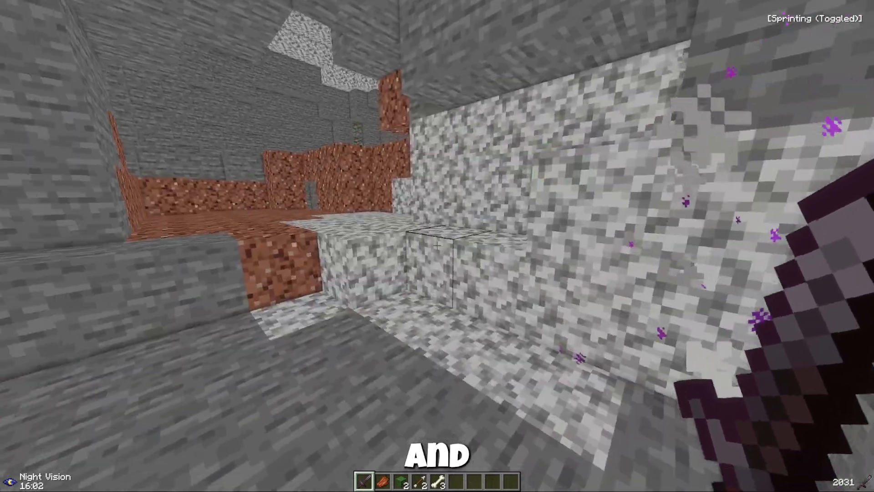
key(6)
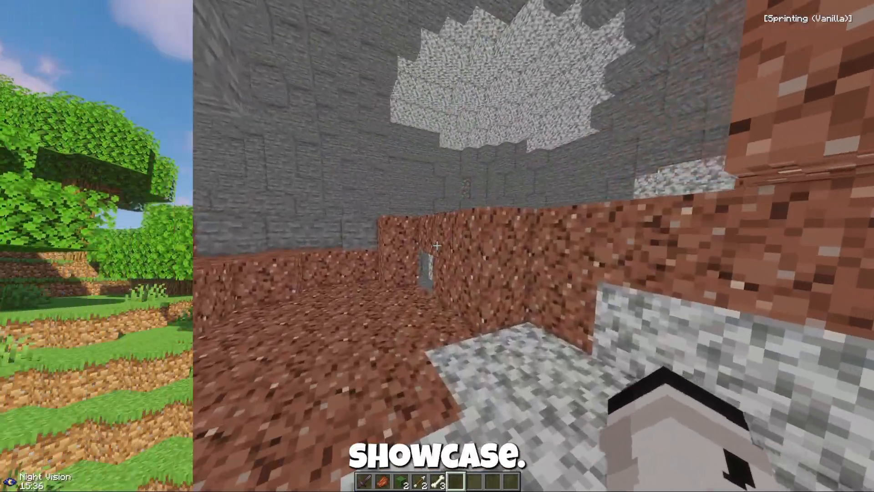